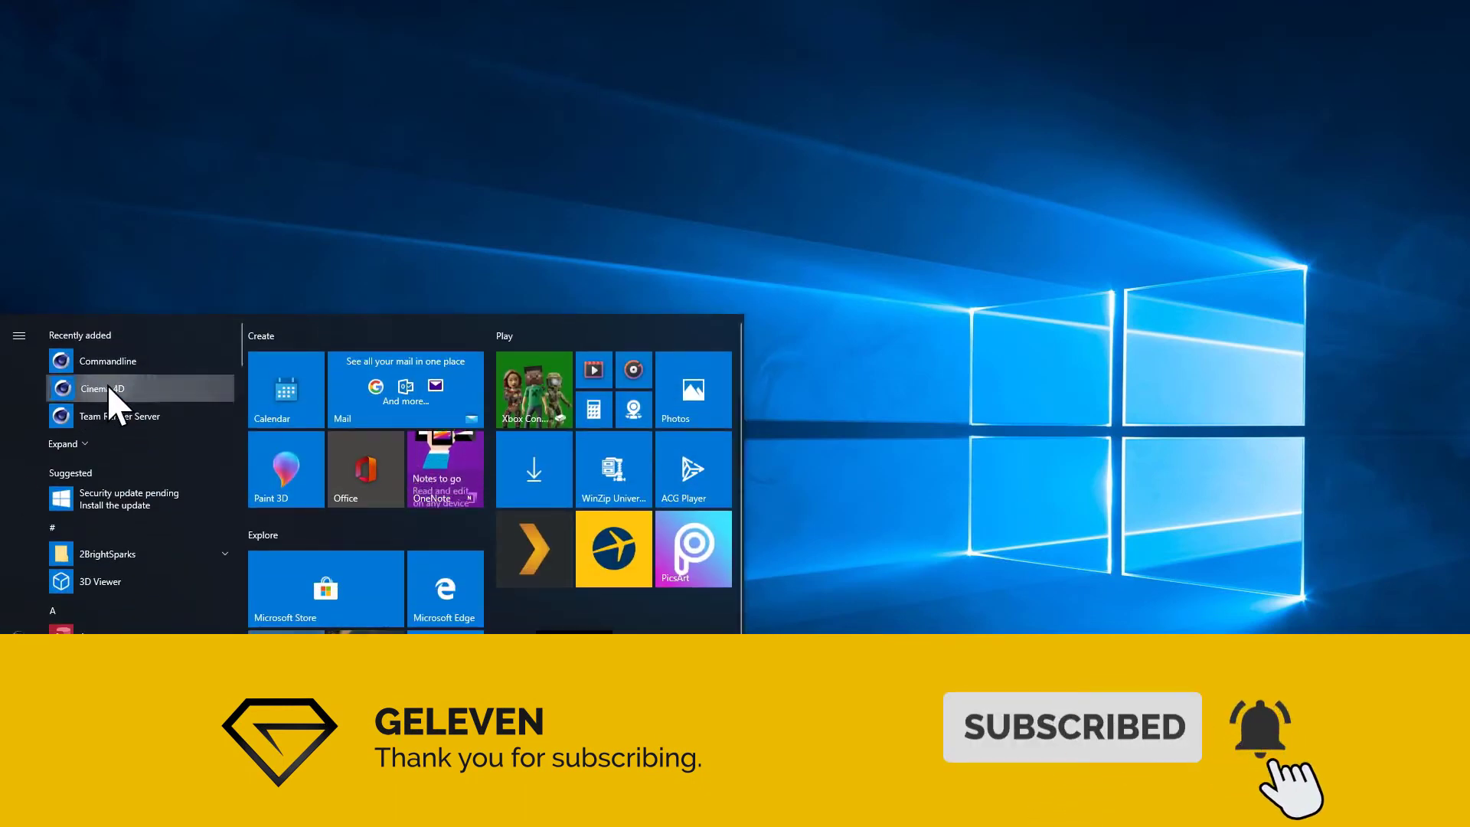
# - Launch Cinema 4D from Recently added in the Start menu
pyautogui.click(107, 387)
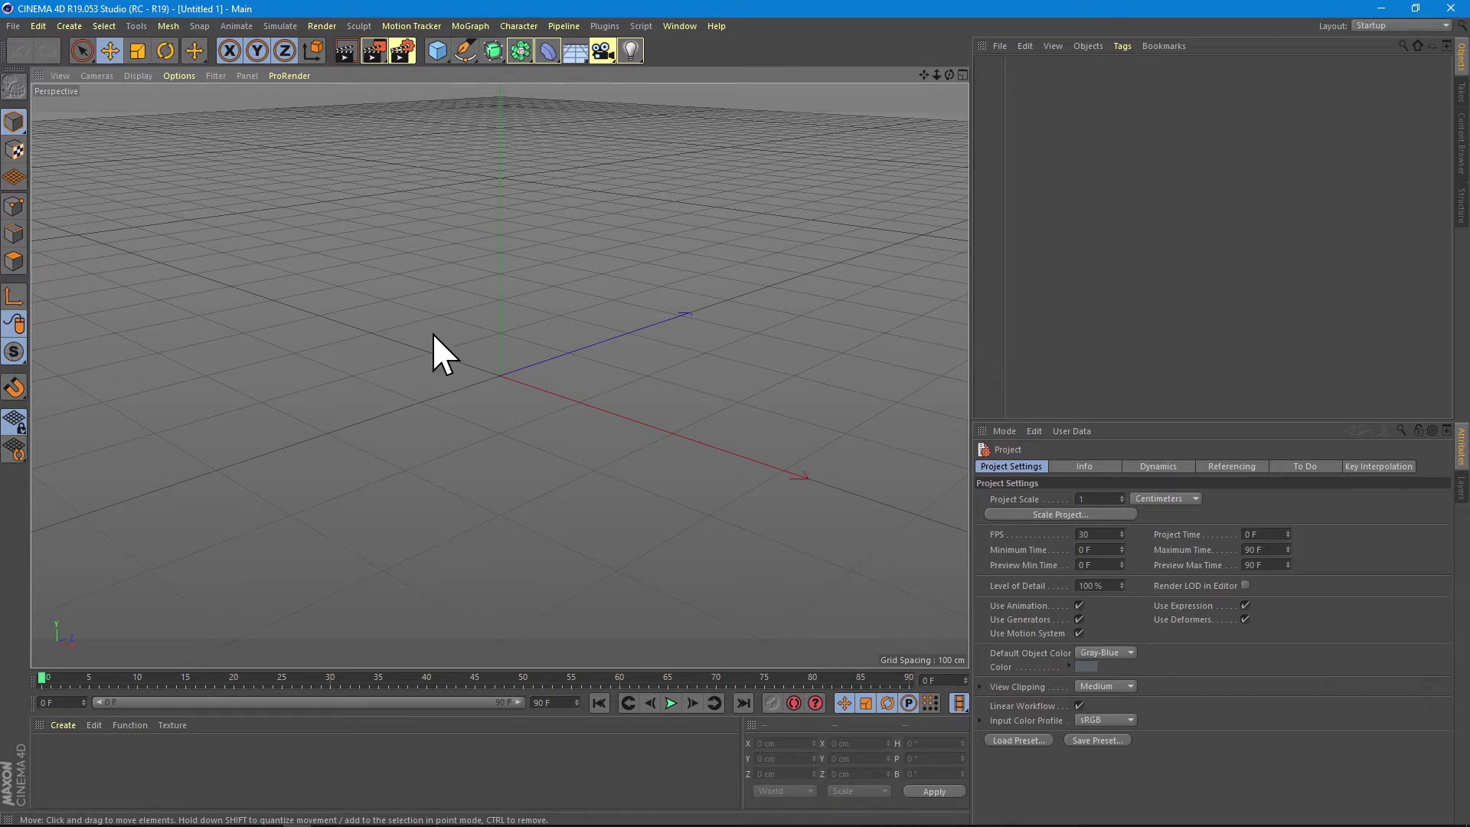
# - Add a Floor and apply a new Mat material set to 100% brightness with reflectance off
pyautogui.click(575, 50)
pyautogui.click(636, 77)
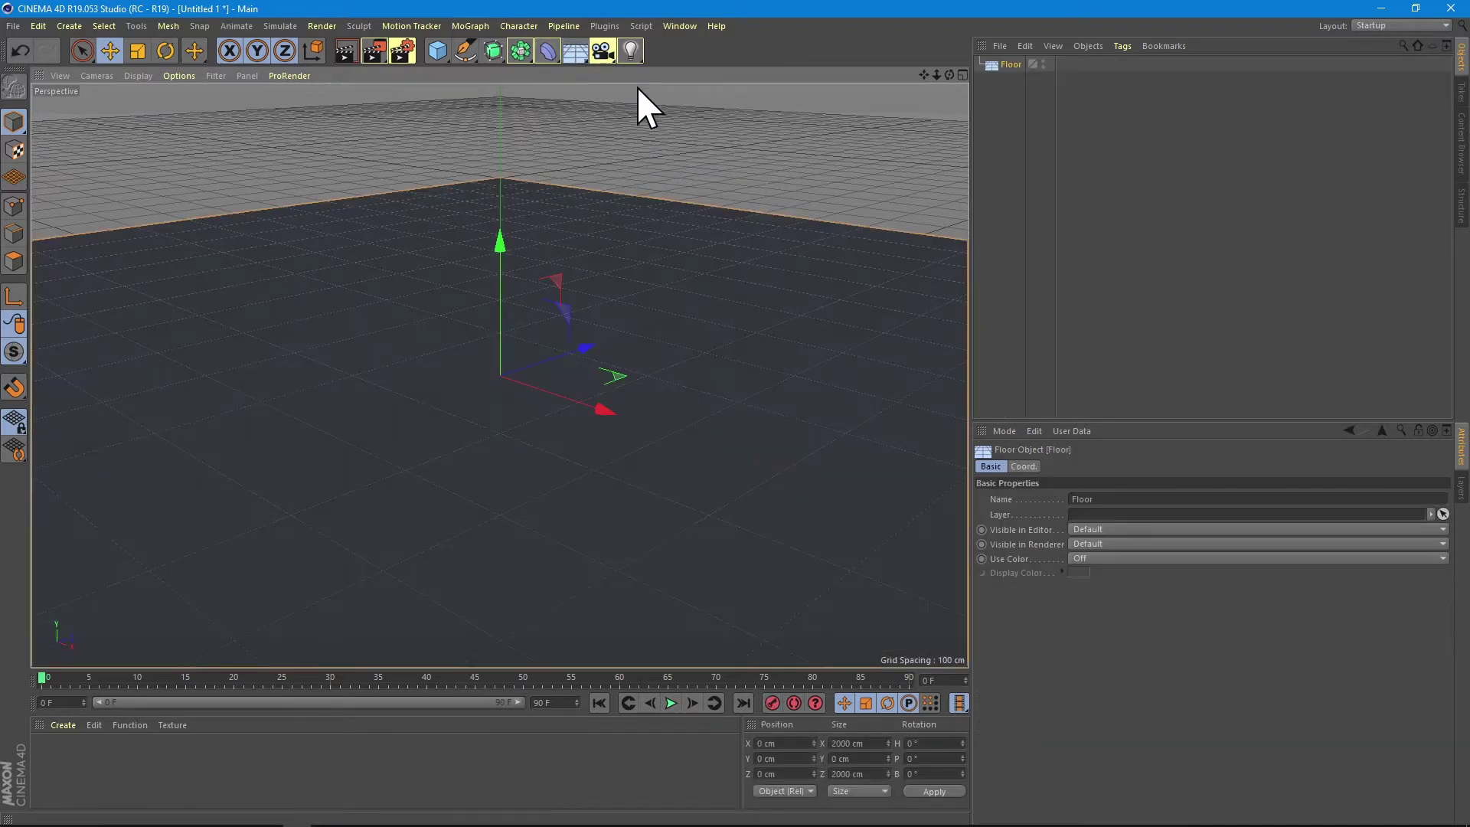
pyautogui.doubleClick(205, 779)
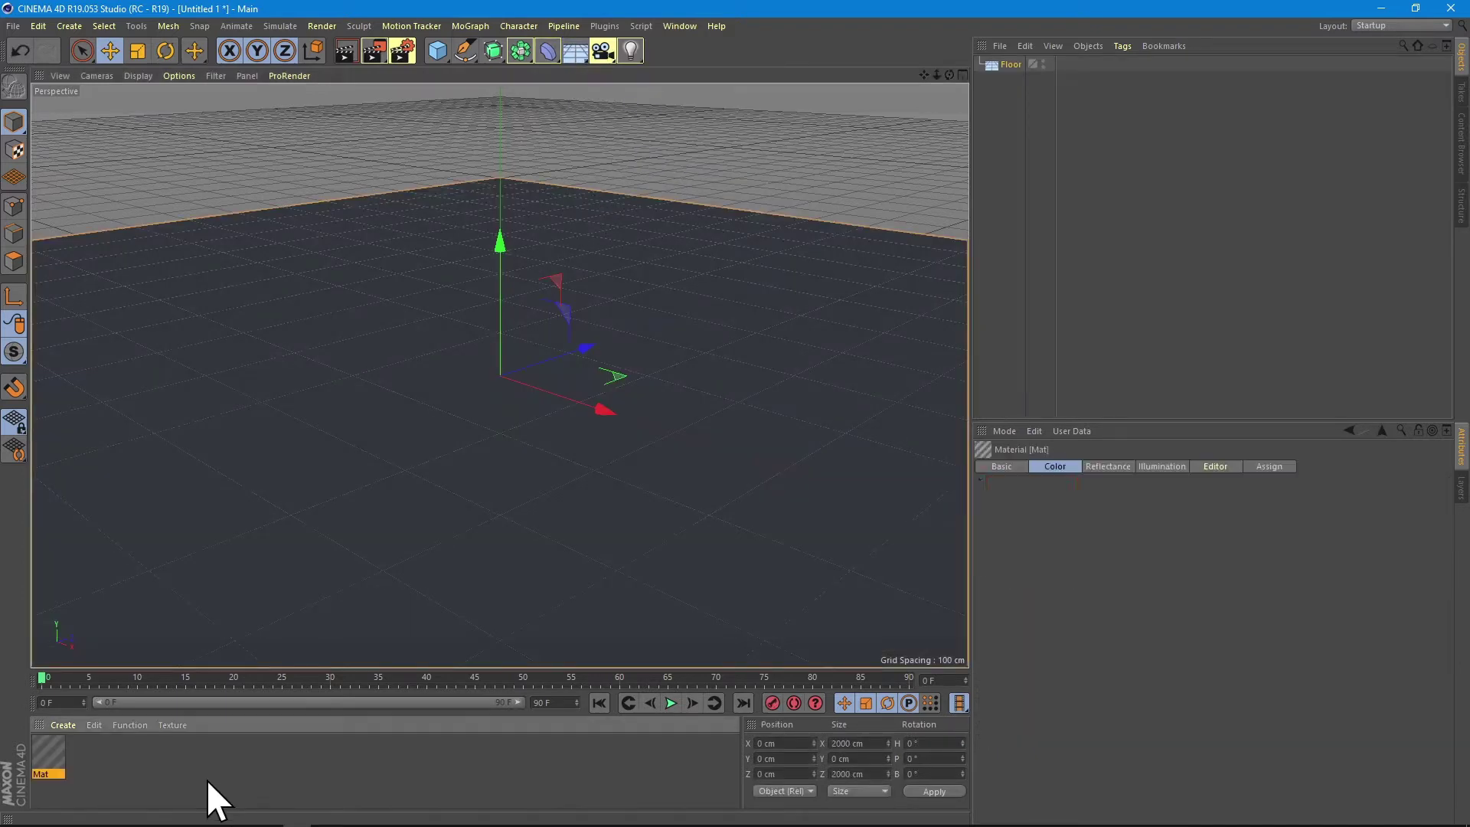
pyautogui.doubleClick(50, 753)
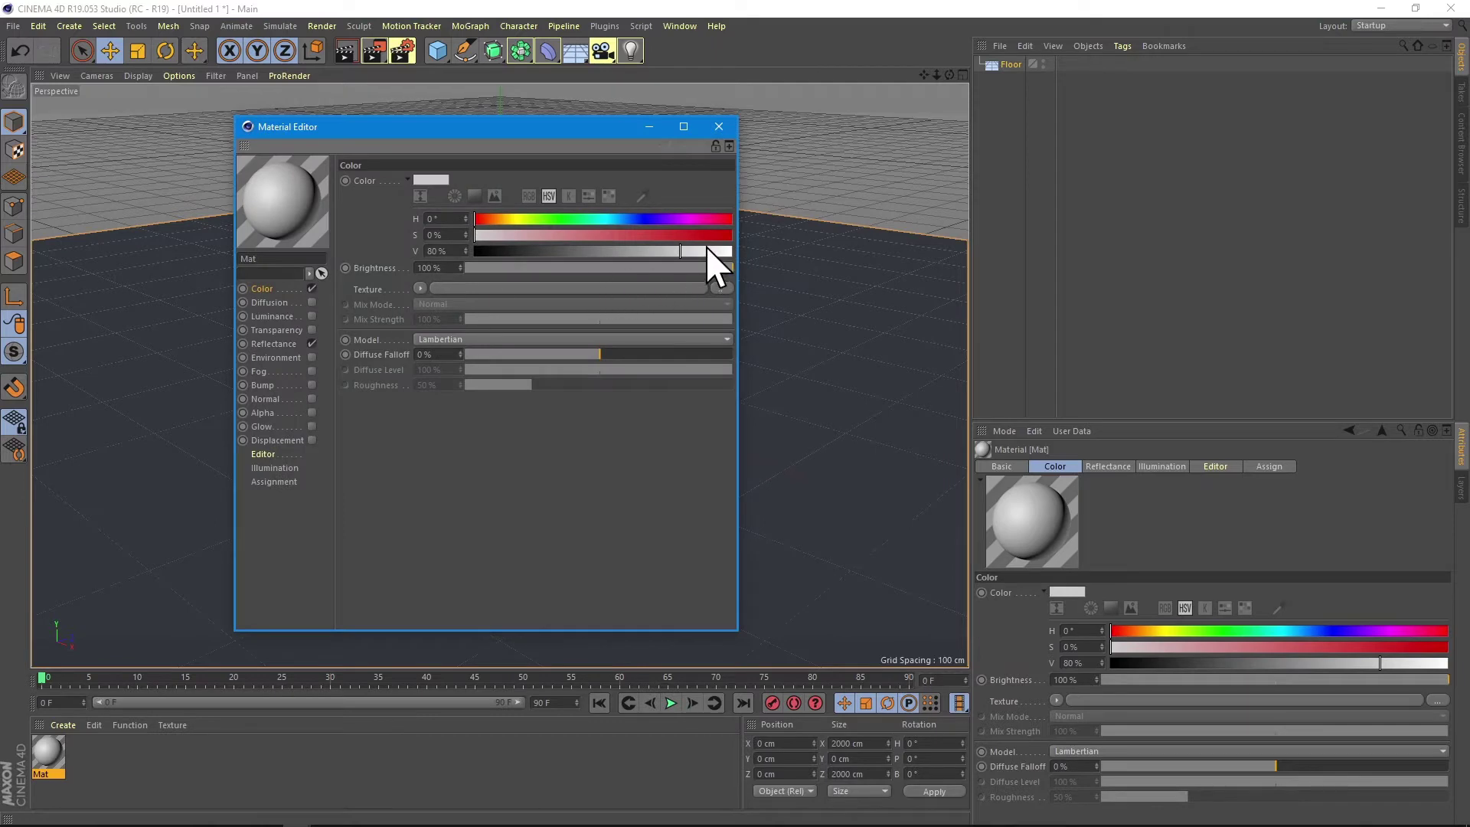
pyautogui.moveTo(707, 251); pyautogui.dragTo(733, 252)
pyautogui.click(312, 343)
pyautogui.click(718, 126)
pyautogui.moveTo(53, 762); pyautogui.dragTo(334, 459)
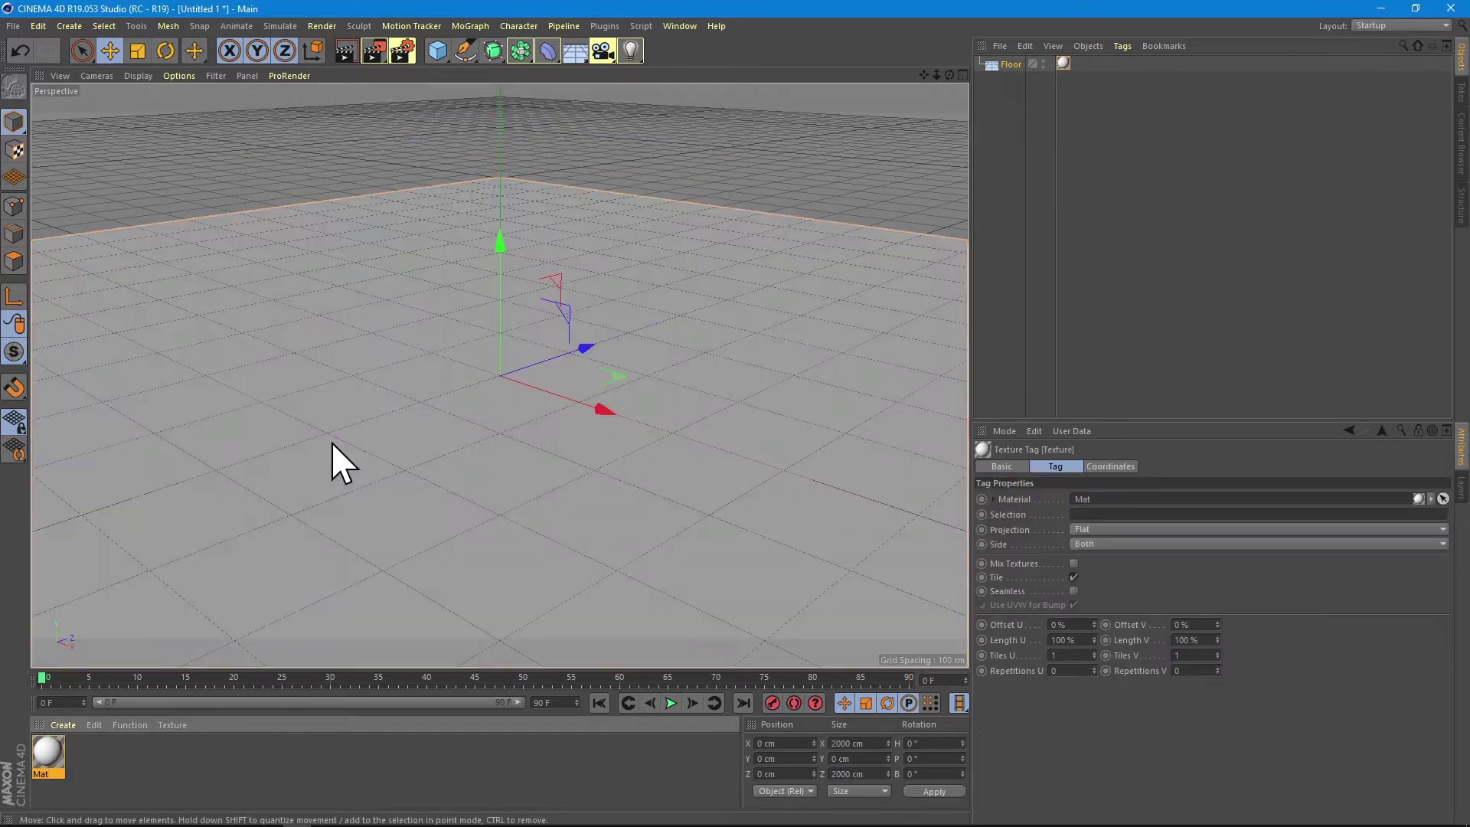
# - Add a Sky object and apply the Mat material to it too
pyautogui.click(575, 51)
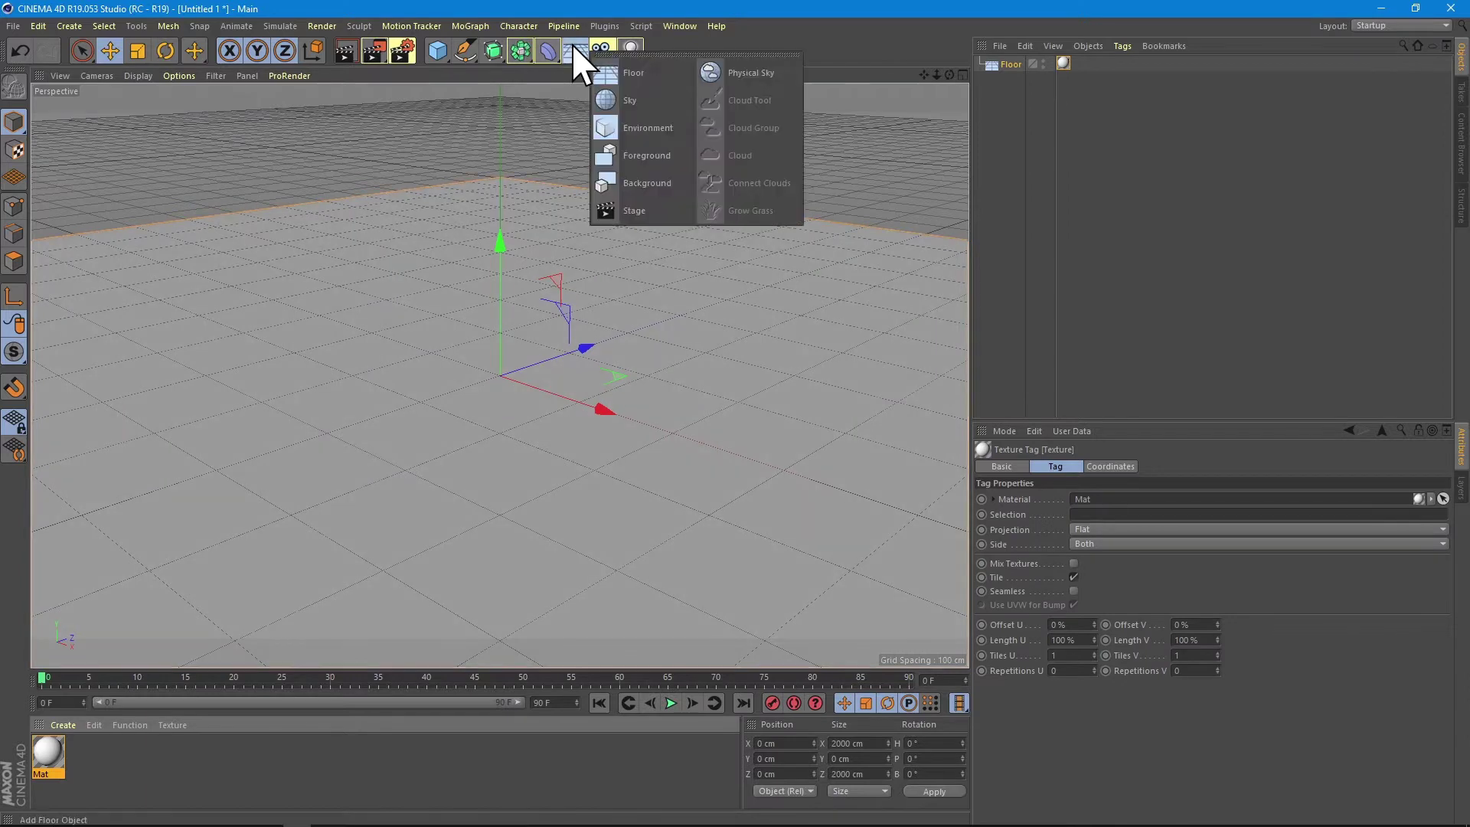
pyautogui.click(629, 100)
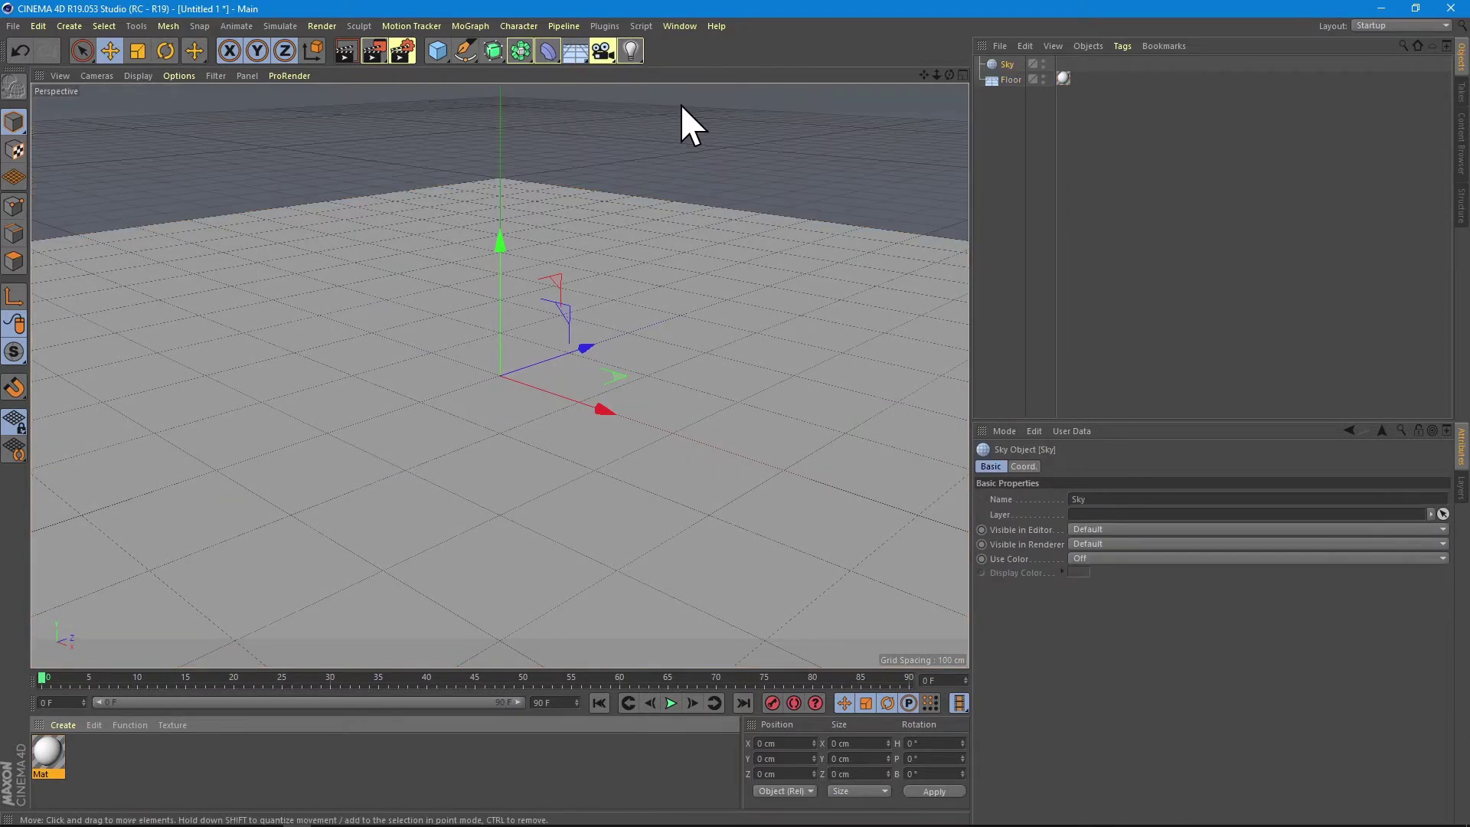
pyautogui.moveTo(58, 769); pyautogui.dragTo(1002, 64)
pyautogui.keyDown('alt'); pyautogui.moveTo(449, 466); pyautogui.dragTo(535, 508); pyautogui.keyUp('alt')
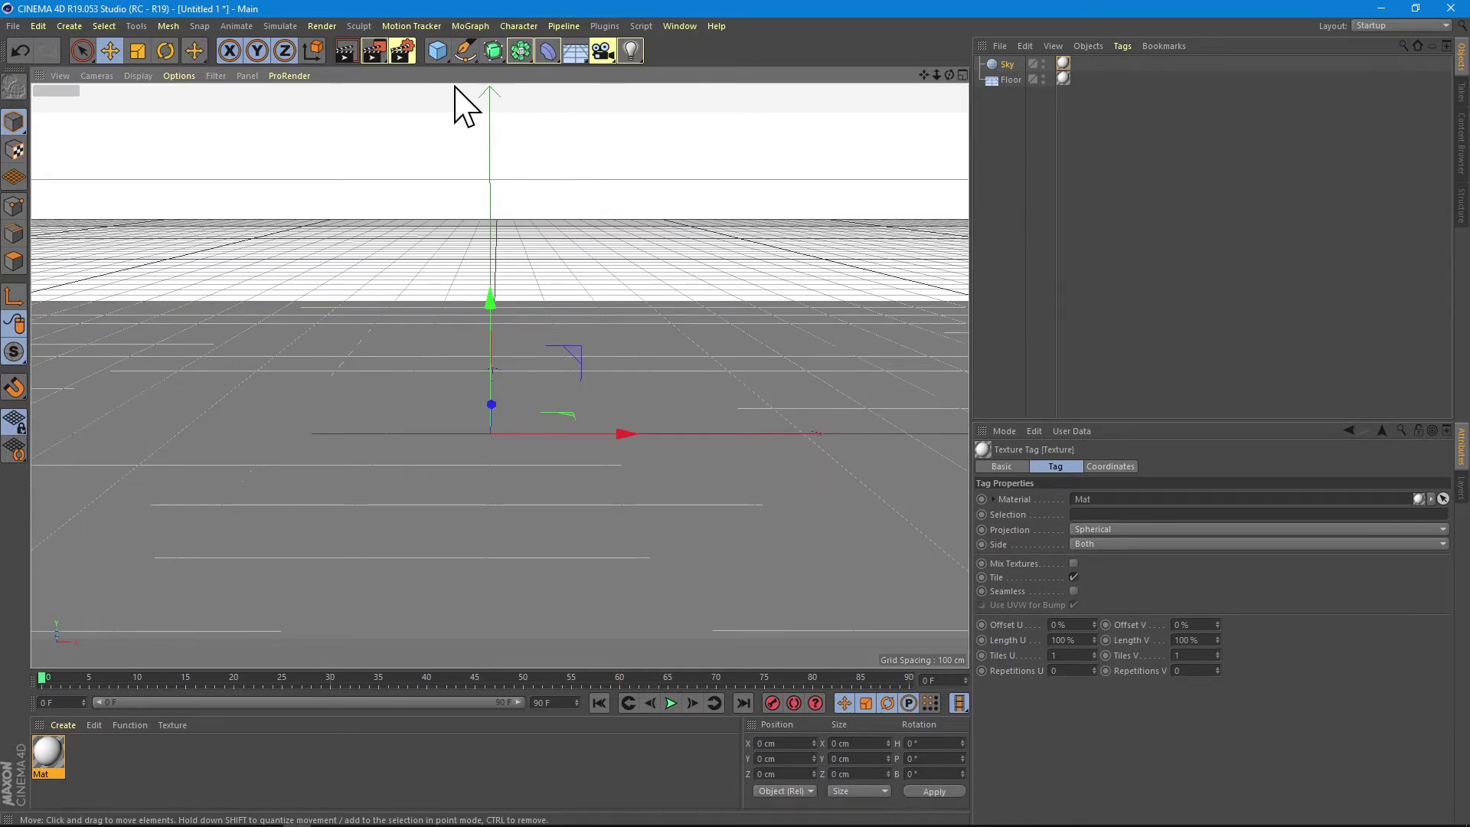
# - Add Global Illumination and Ambient Occlusion effects in Render Settings
pyautogui.click(405, 51)
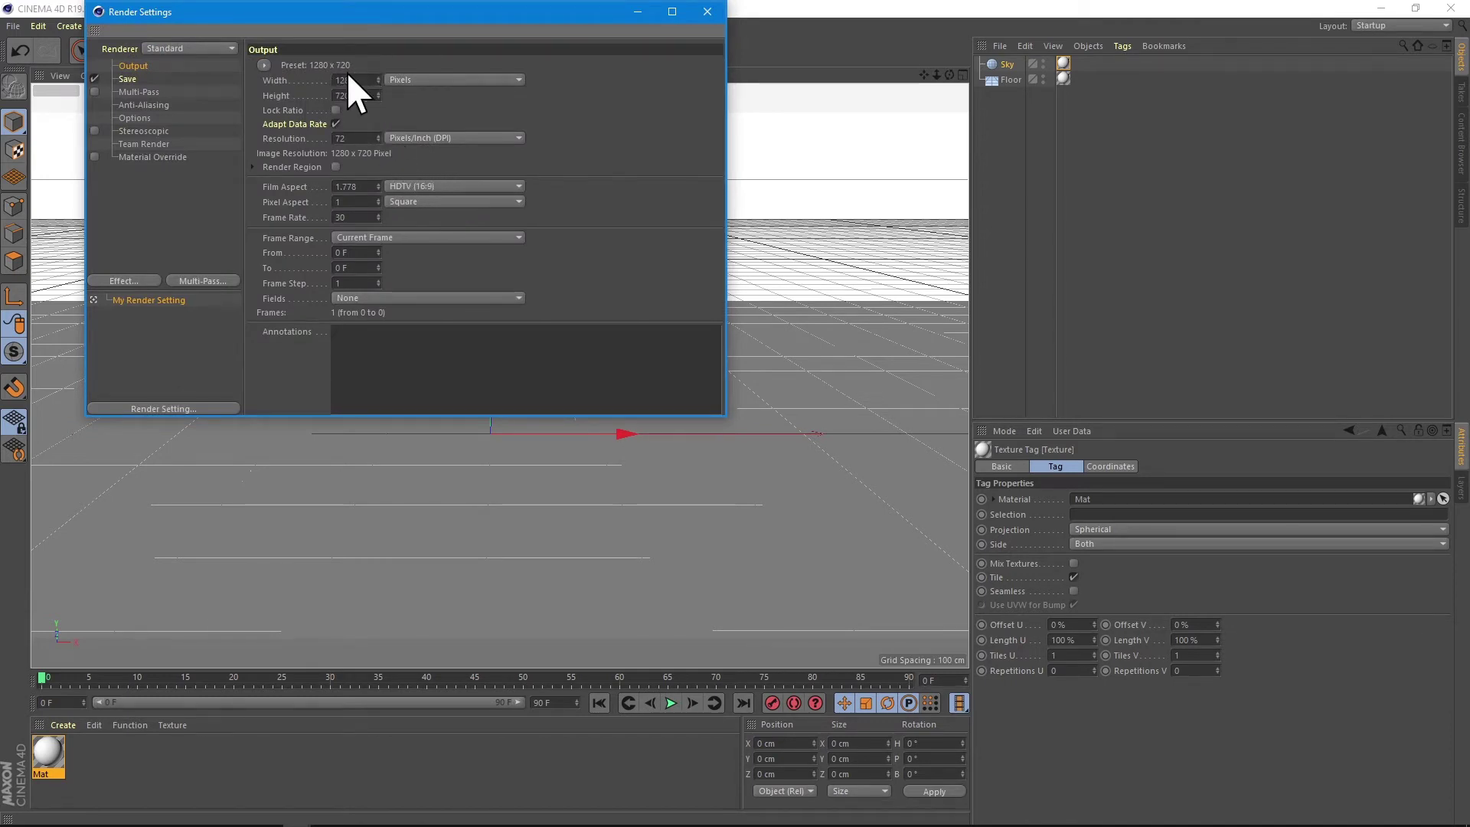
pyautogui.click(121, 279)
pyautogui.click(214, 482)
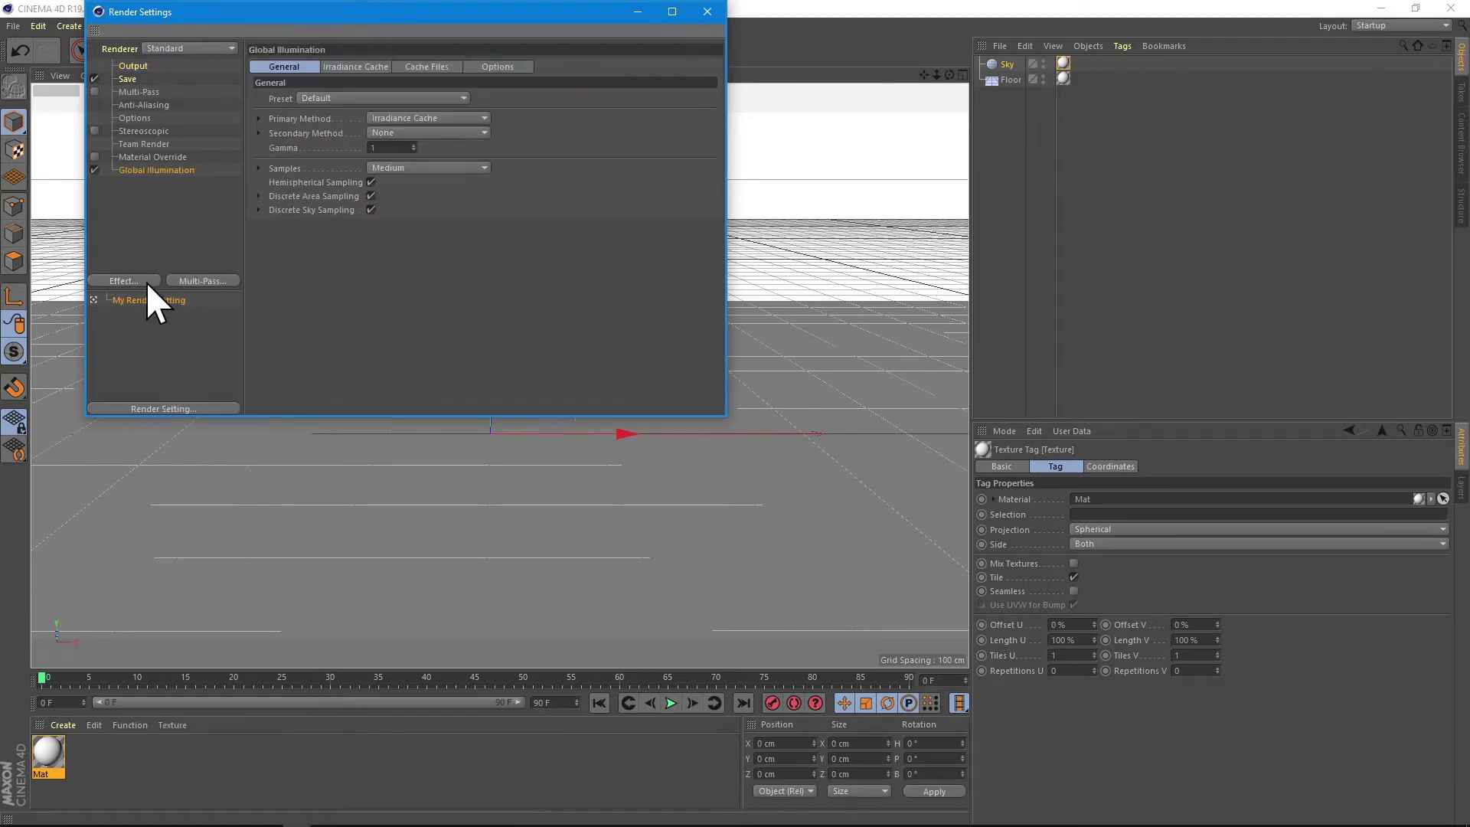
pyautogui.click(122, 280)
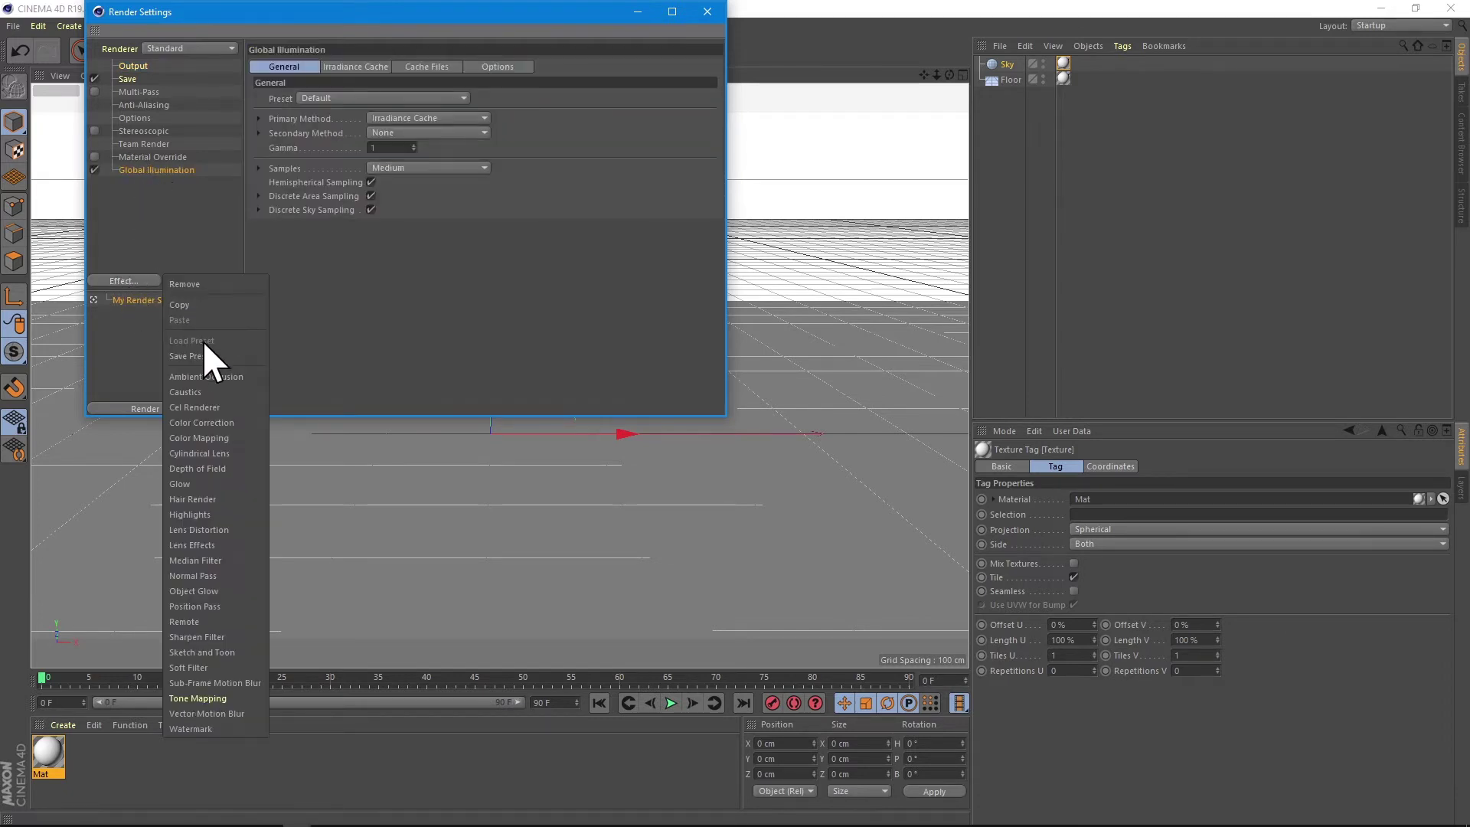
pyautogui.click(195, 379)
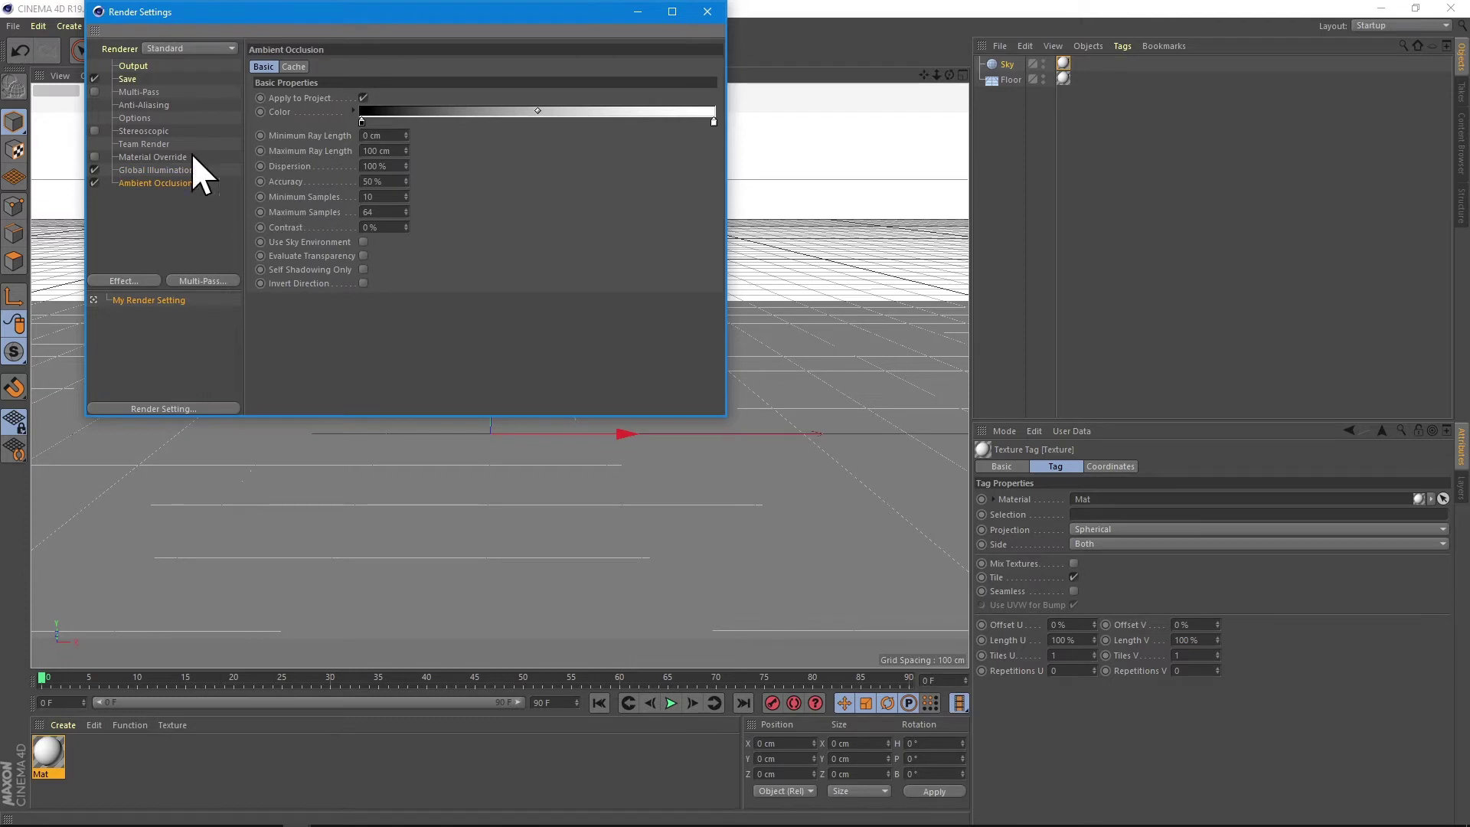
# - Set the saved render image format to JPG instead of TIFF
pyautogui.click(131, 79)
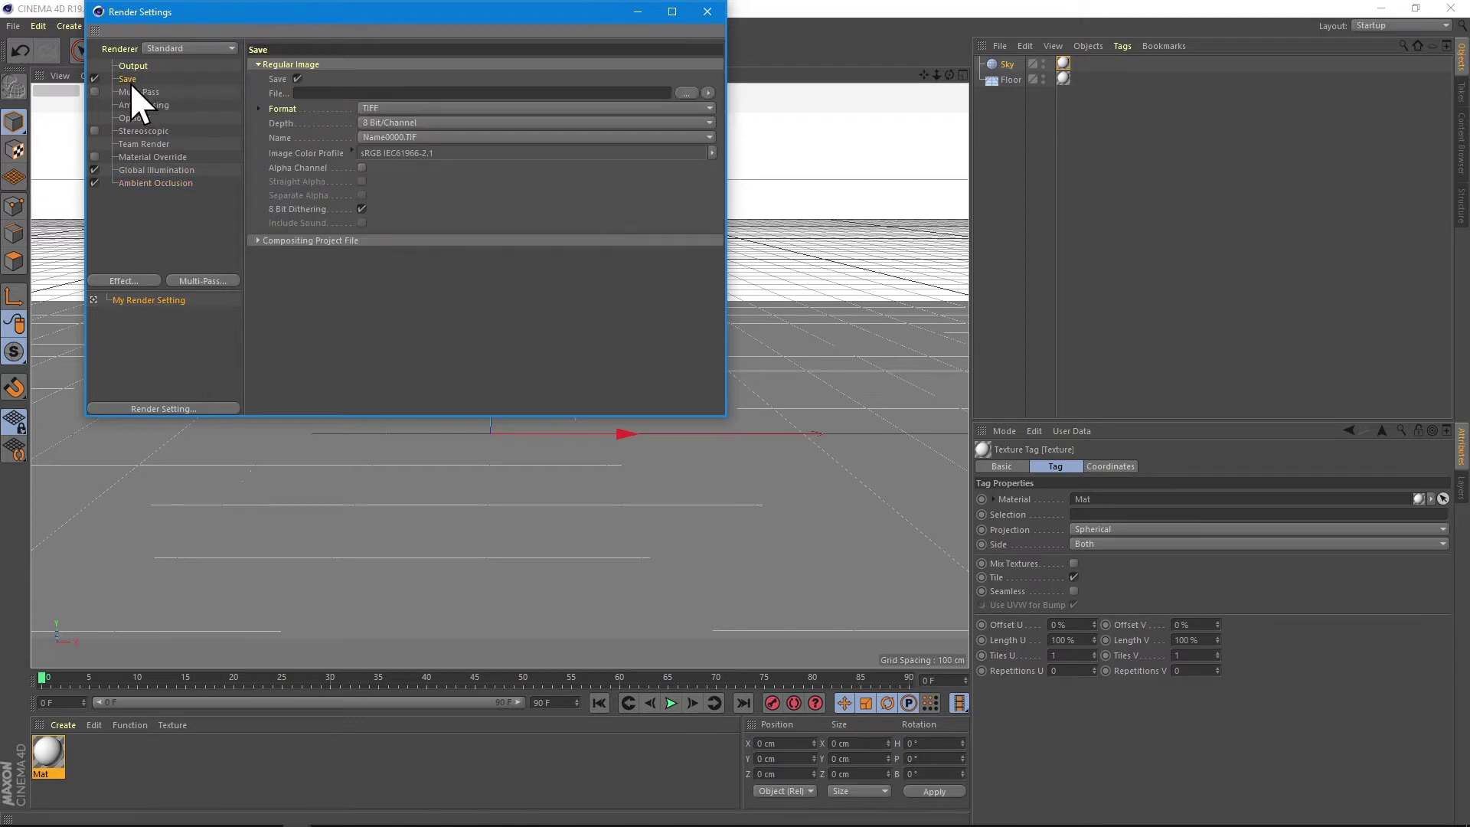
pyautogui.click(375, 108)
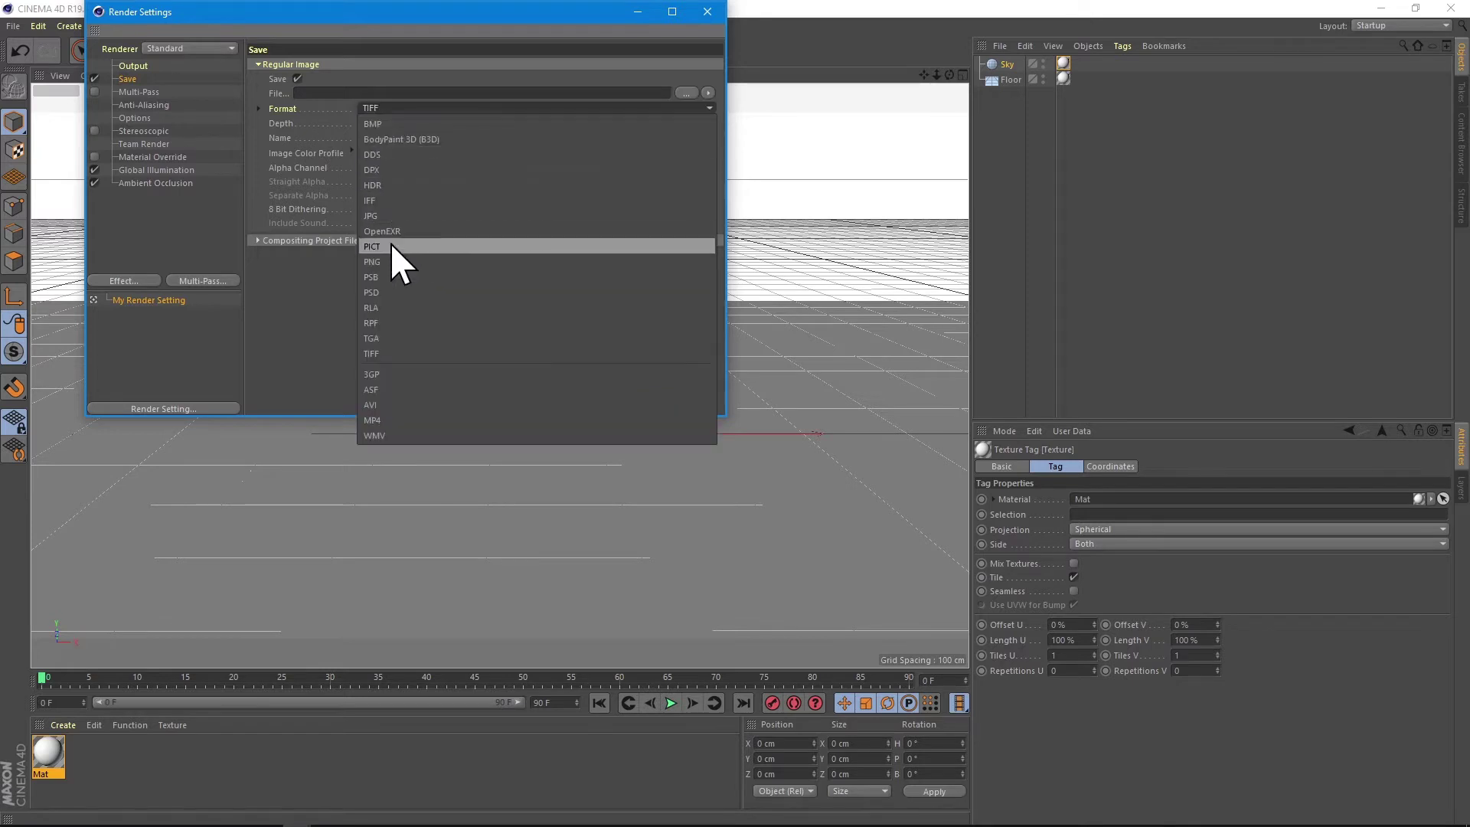
pyautogui.click(382, 215)
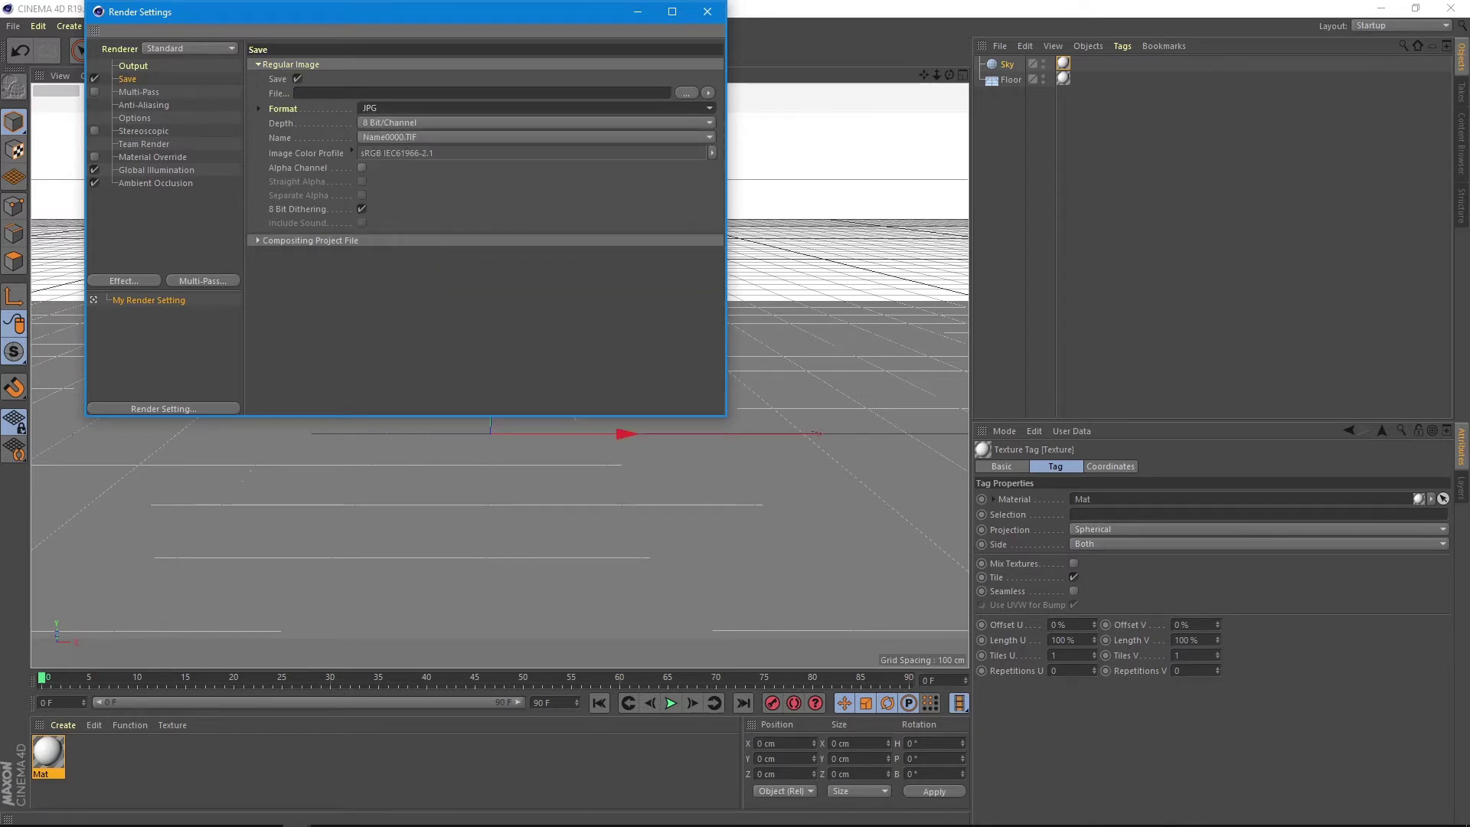
# - Add a camera and a cube, raising the cube about 100 cm to sit on the floor
pyautogui.click(707, 9)
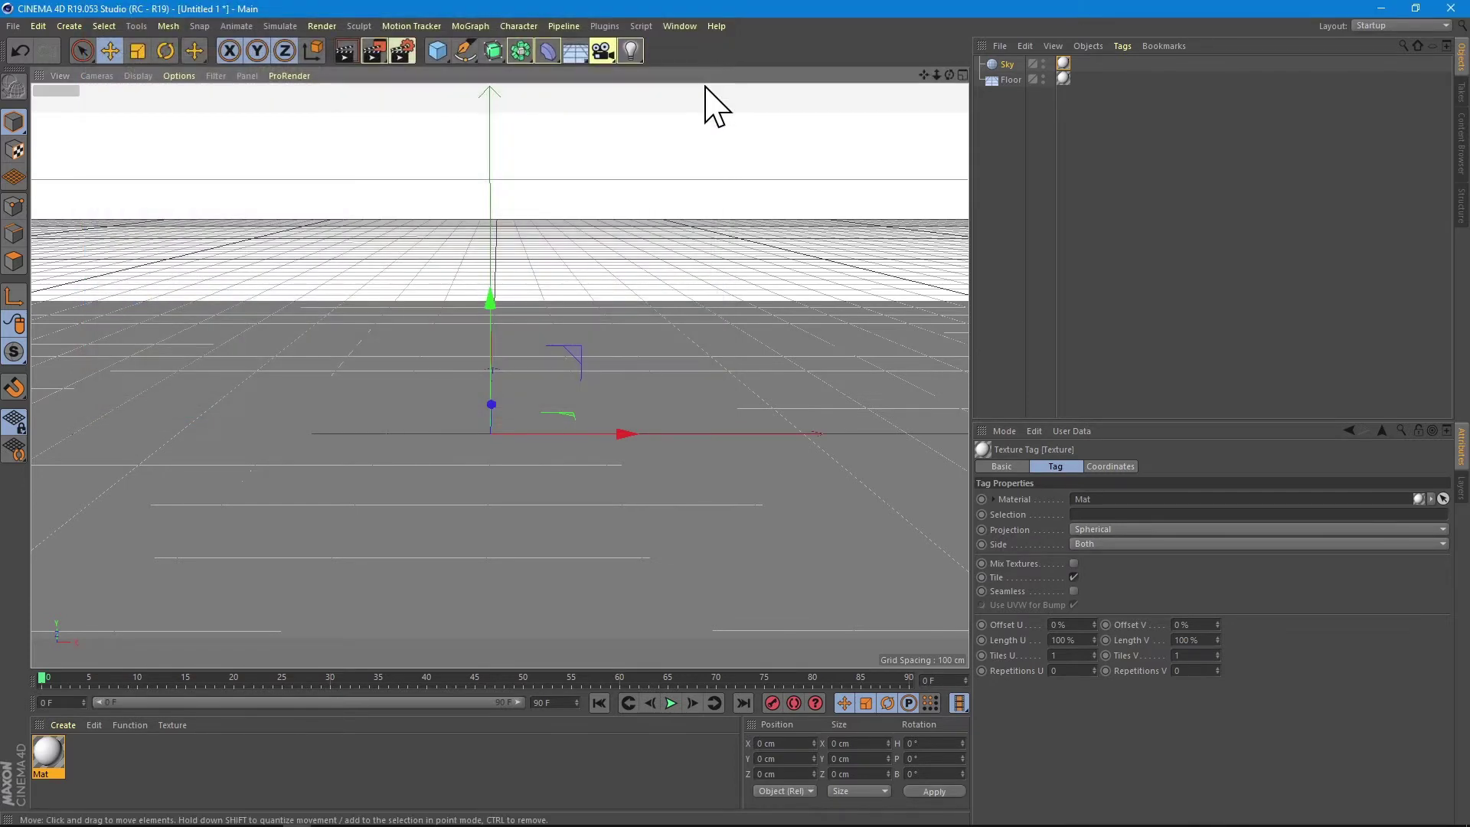
pyautogui.moveTo(603, 52); pyautogui.dragTo(623, 72)
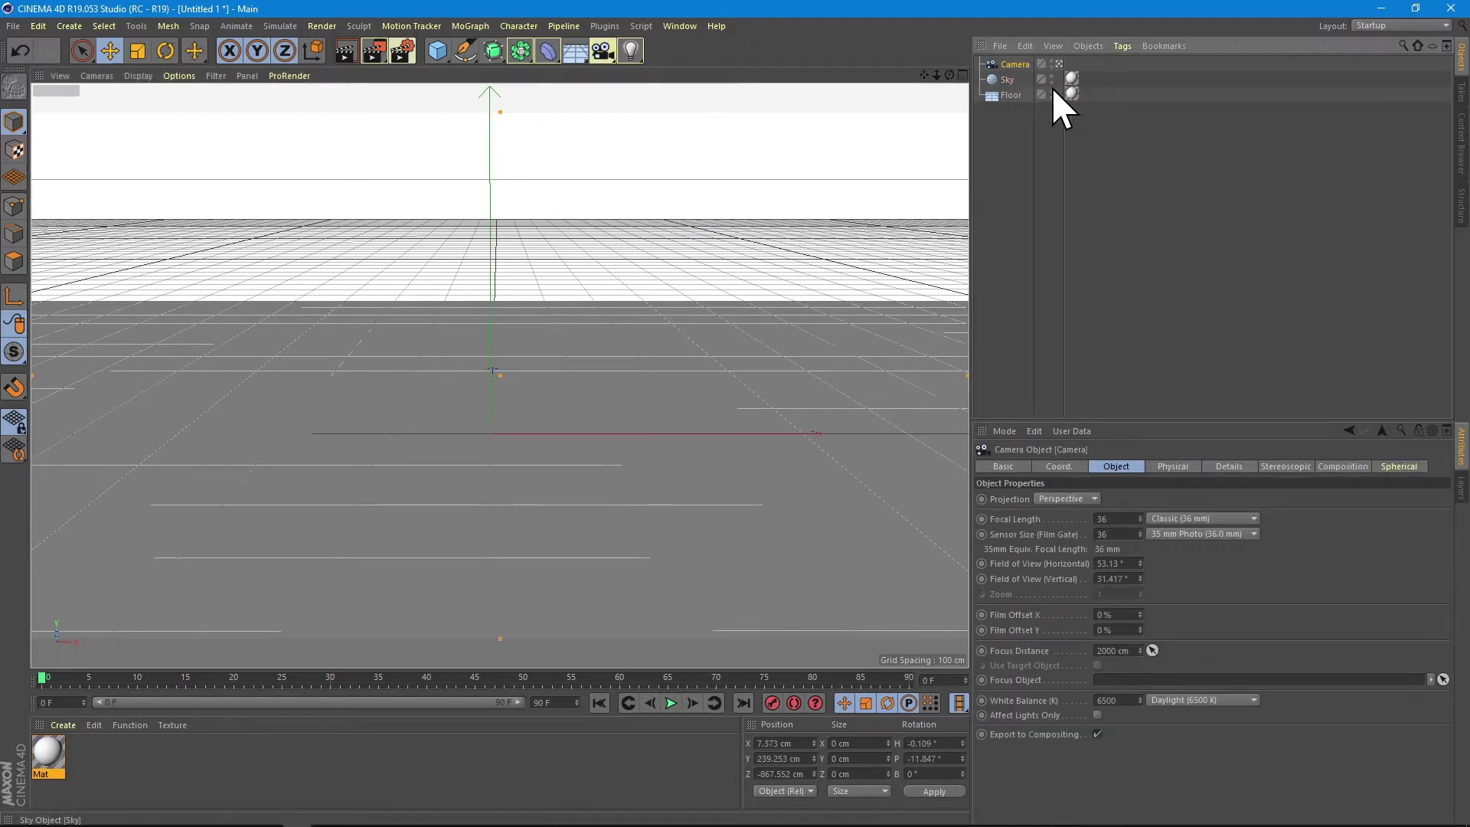
pyautogui.click(437, 51)
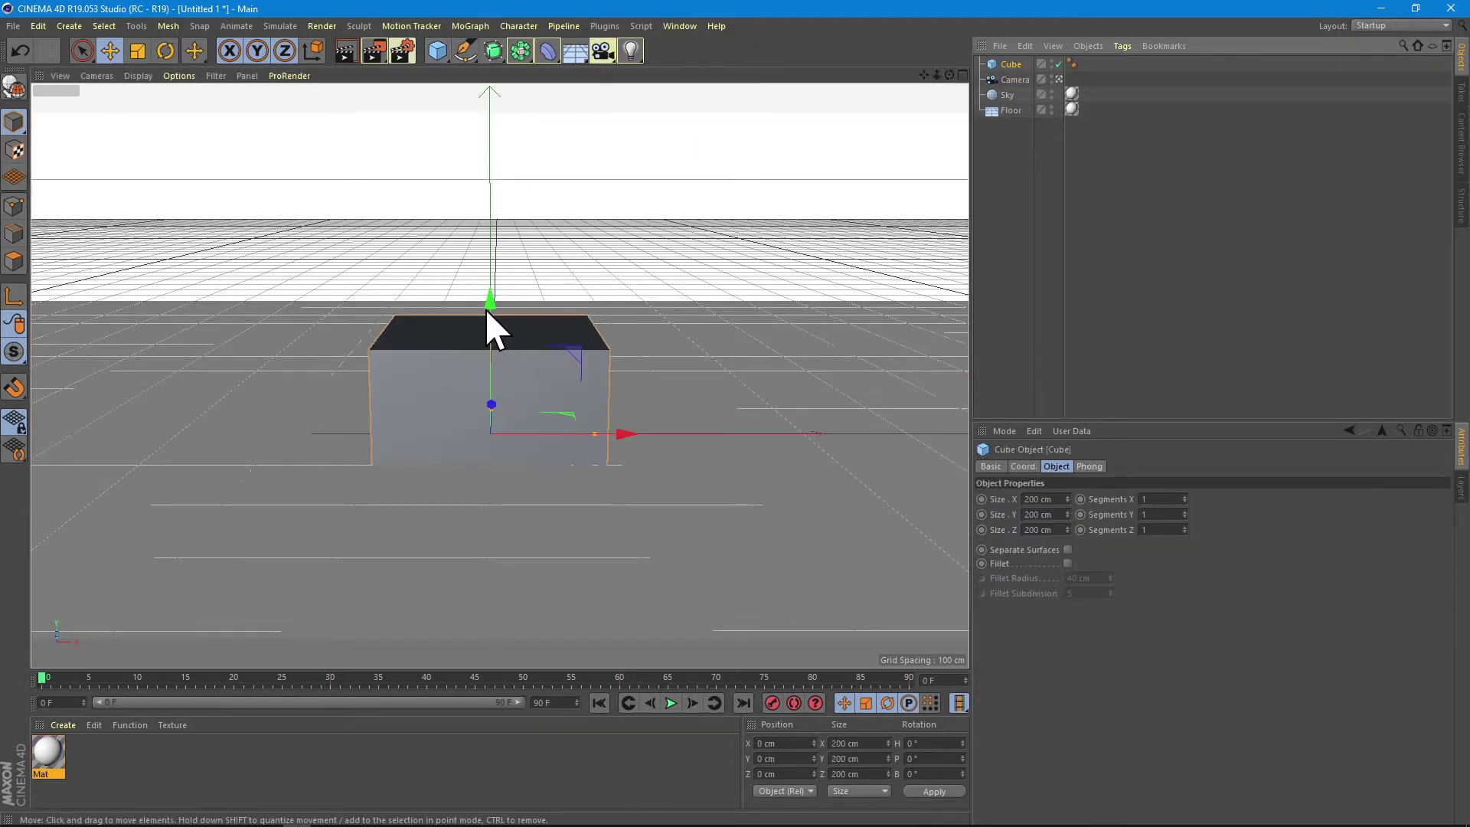
pyautogui.moveTo(492, 307); pyautogui.dragTo(489, 203)
pyautogui.keyDown('alt'); pyautogui.moveTo(633, 403); pyautogui.dragTo(484, 321); pyautogui.keyUp('alt')
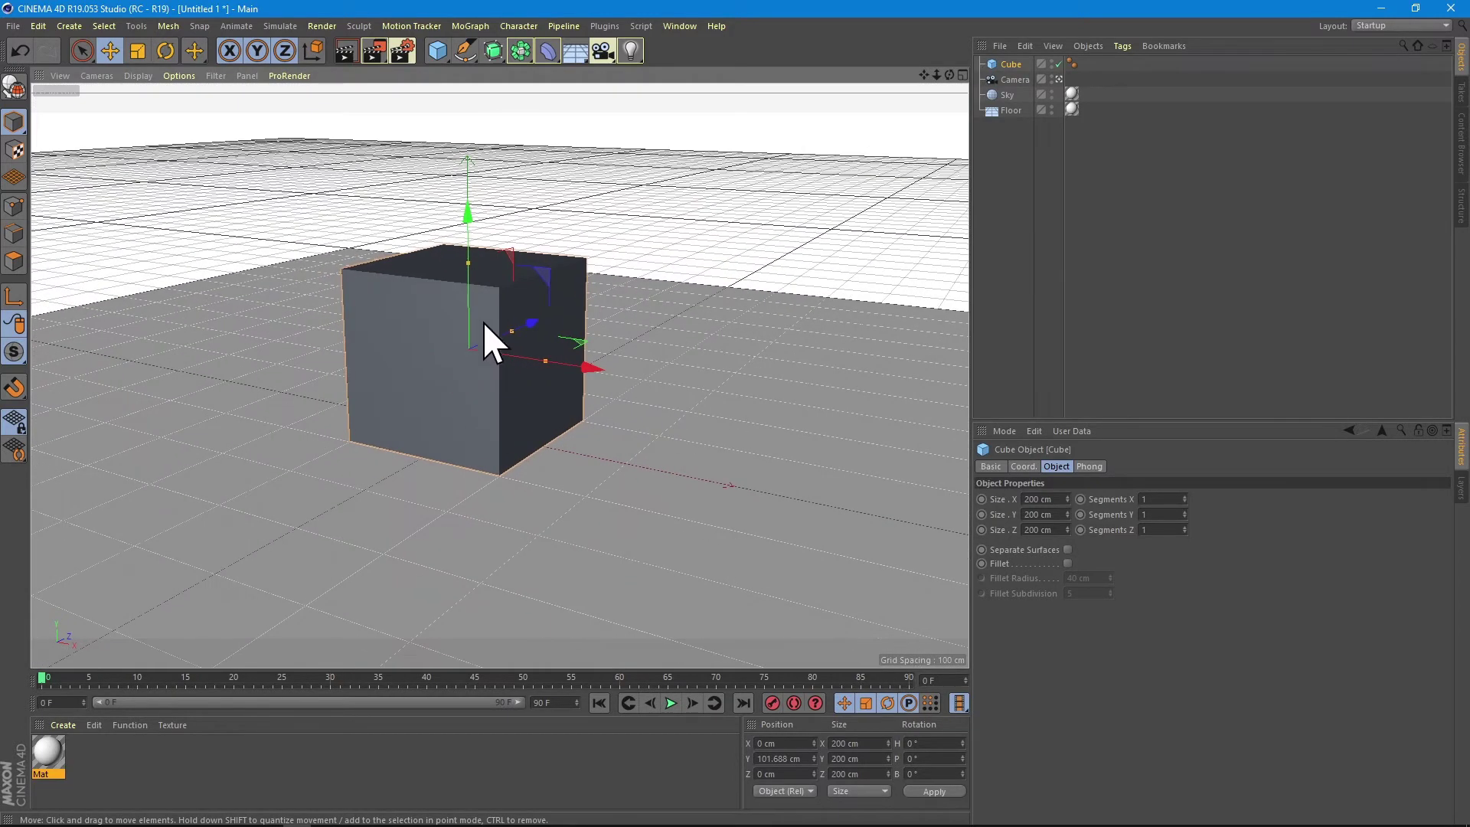
# - Set render anti-aliasing to Best (1x1 to 4x4) and bring up the File menu
pyautogui.click(403, 51)
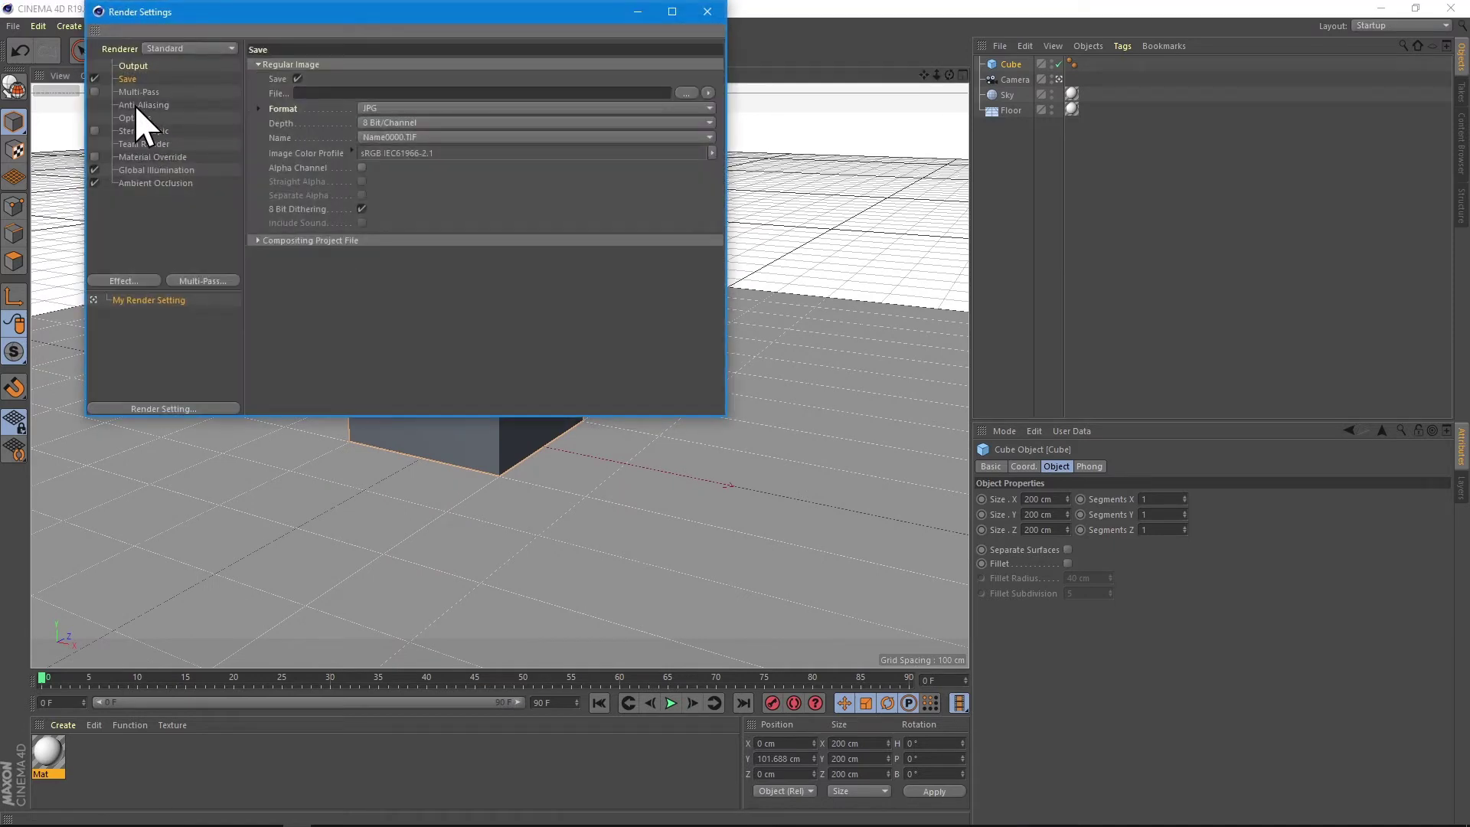
pyautogui.click(135, 104)
pyautogui.click(398, 101)
pyautogui.click(704, 13)
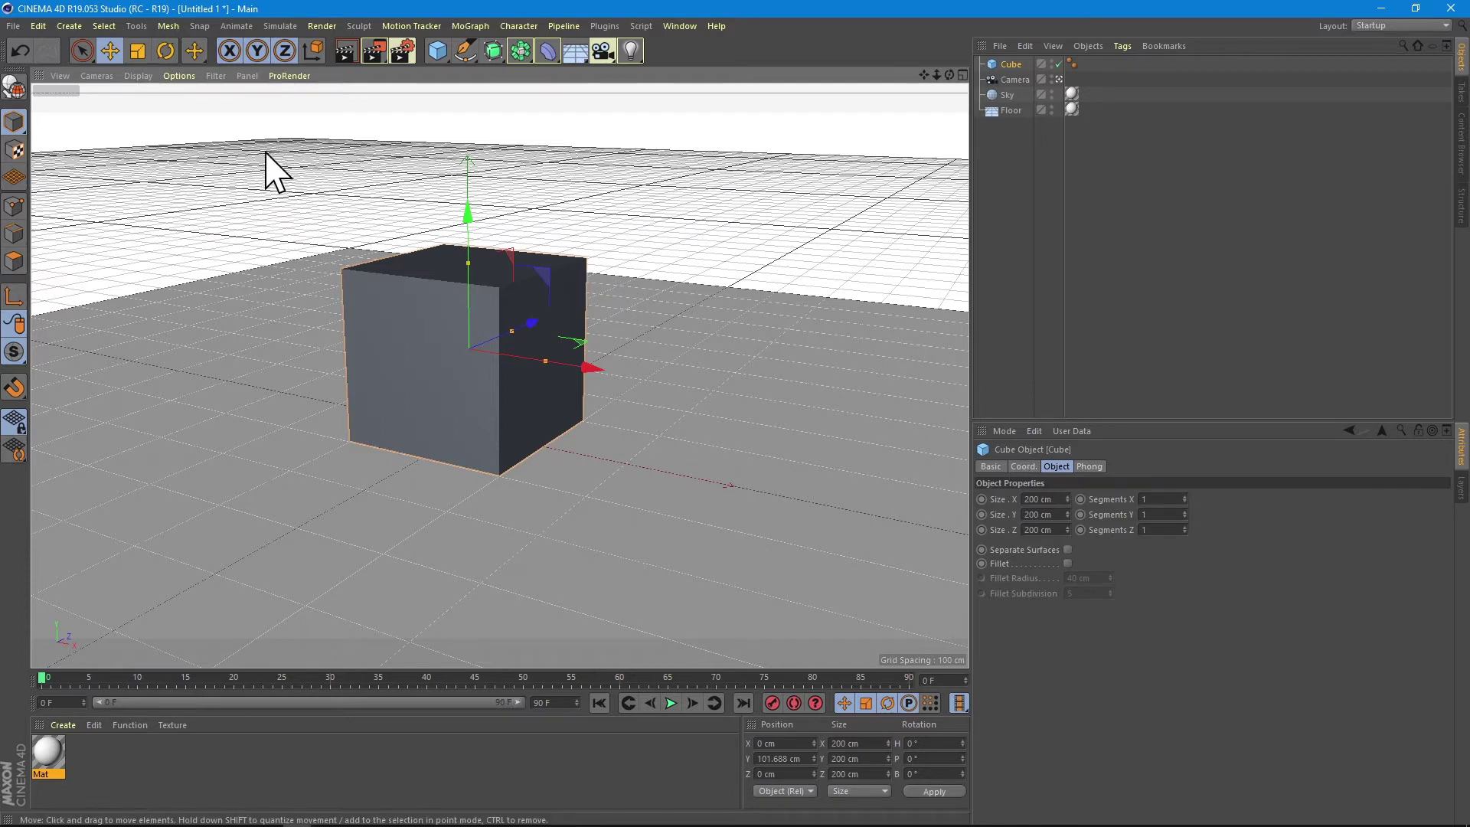
pyautogui.click(13, 26)
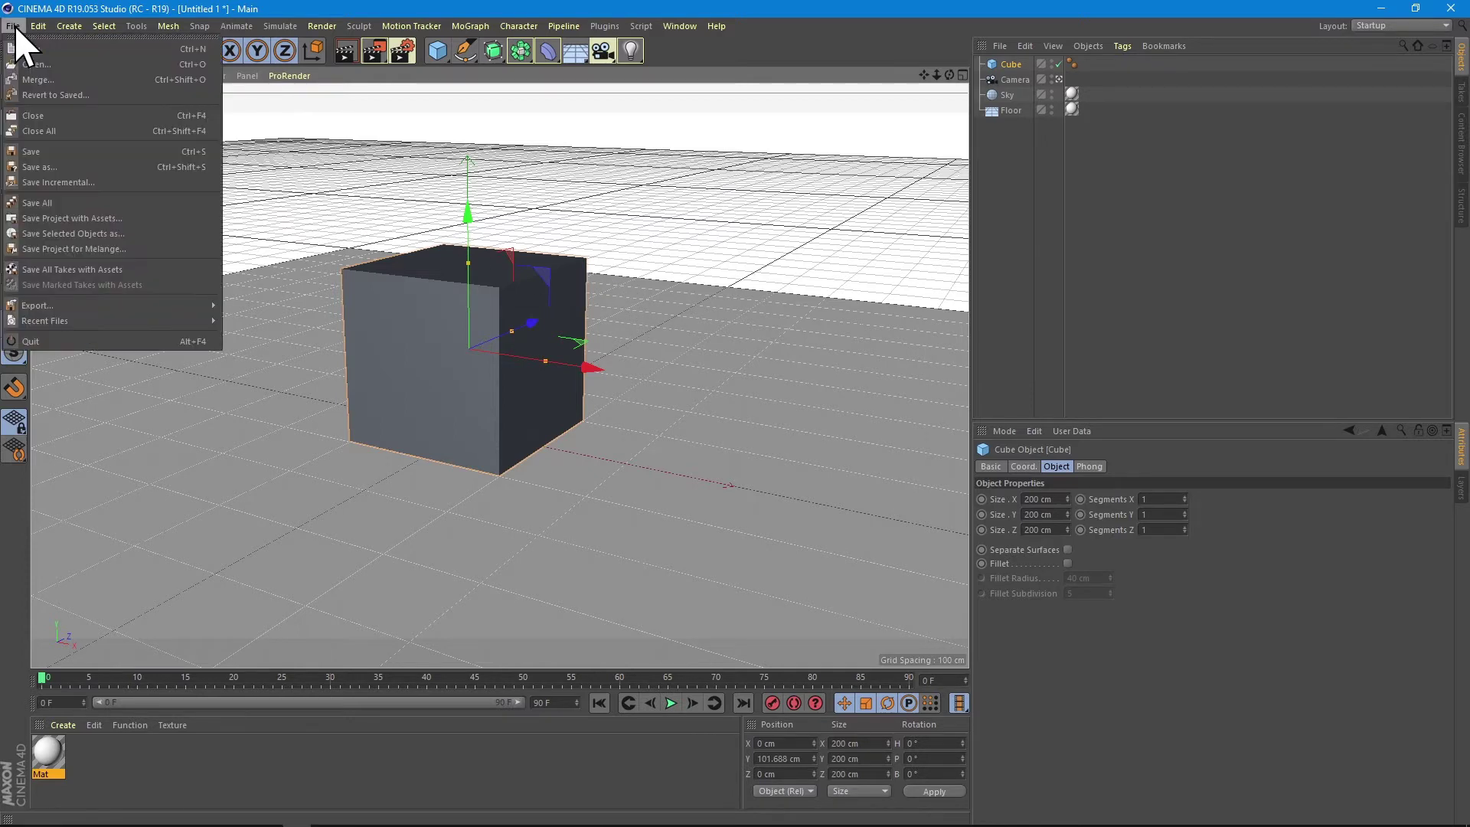
# - Use Save as to store the scene on the Desktop with the file name 'new'
pyautogui.click(49, 166)
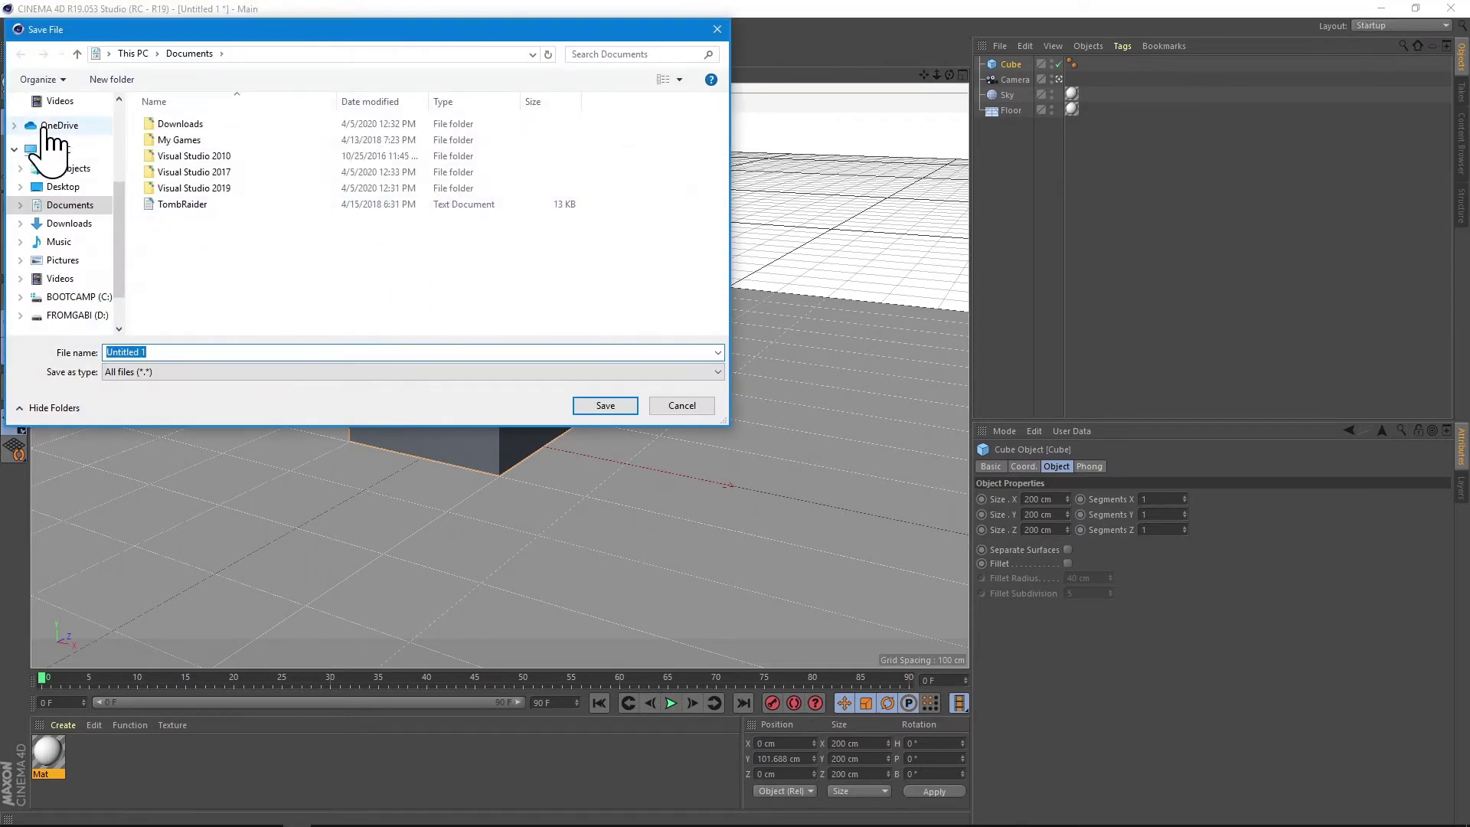
pyautogui.click(81, 189)
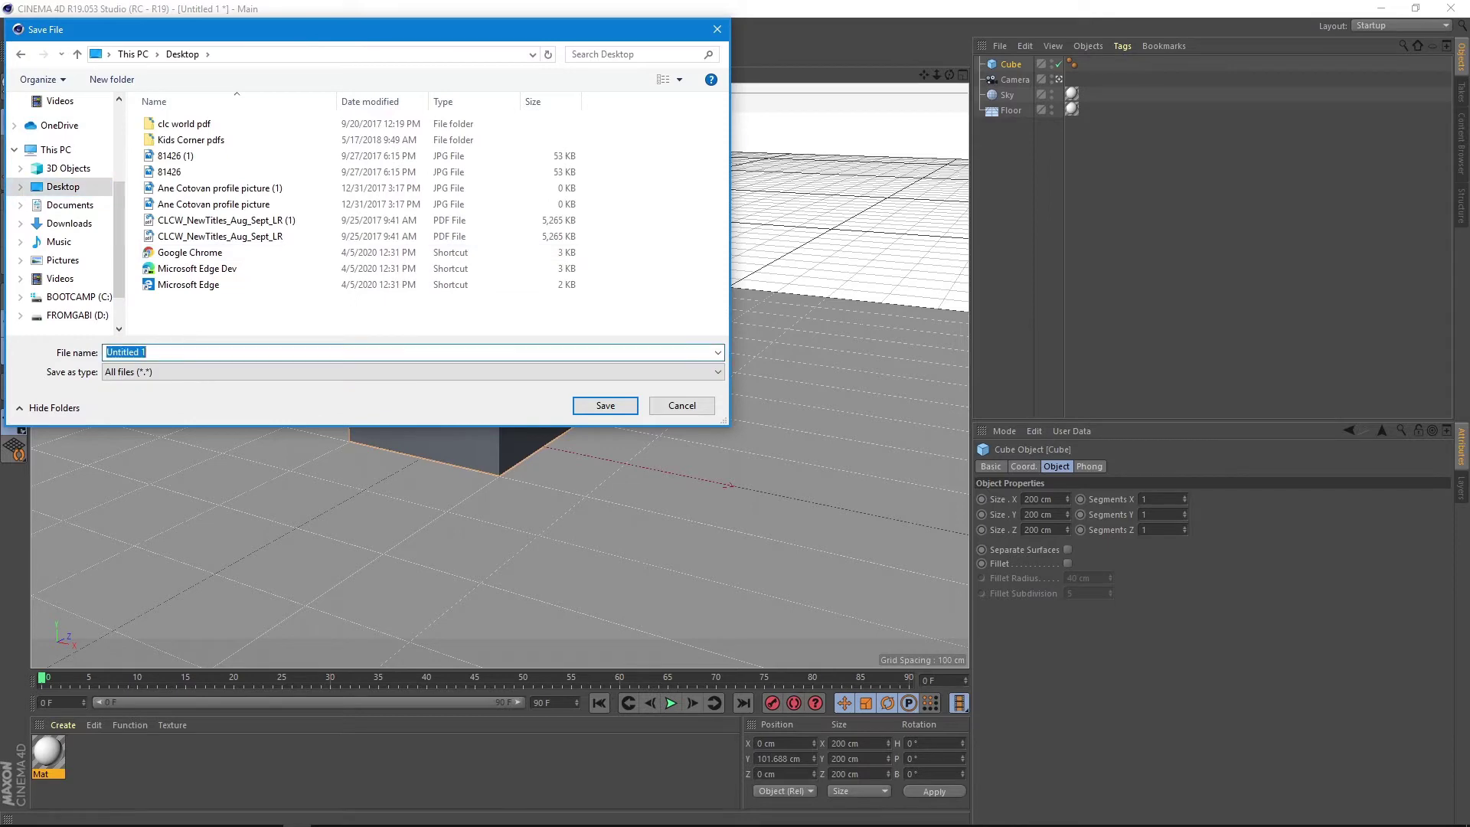
pyautogui.write('new')
pyautogui.click(609, 406)
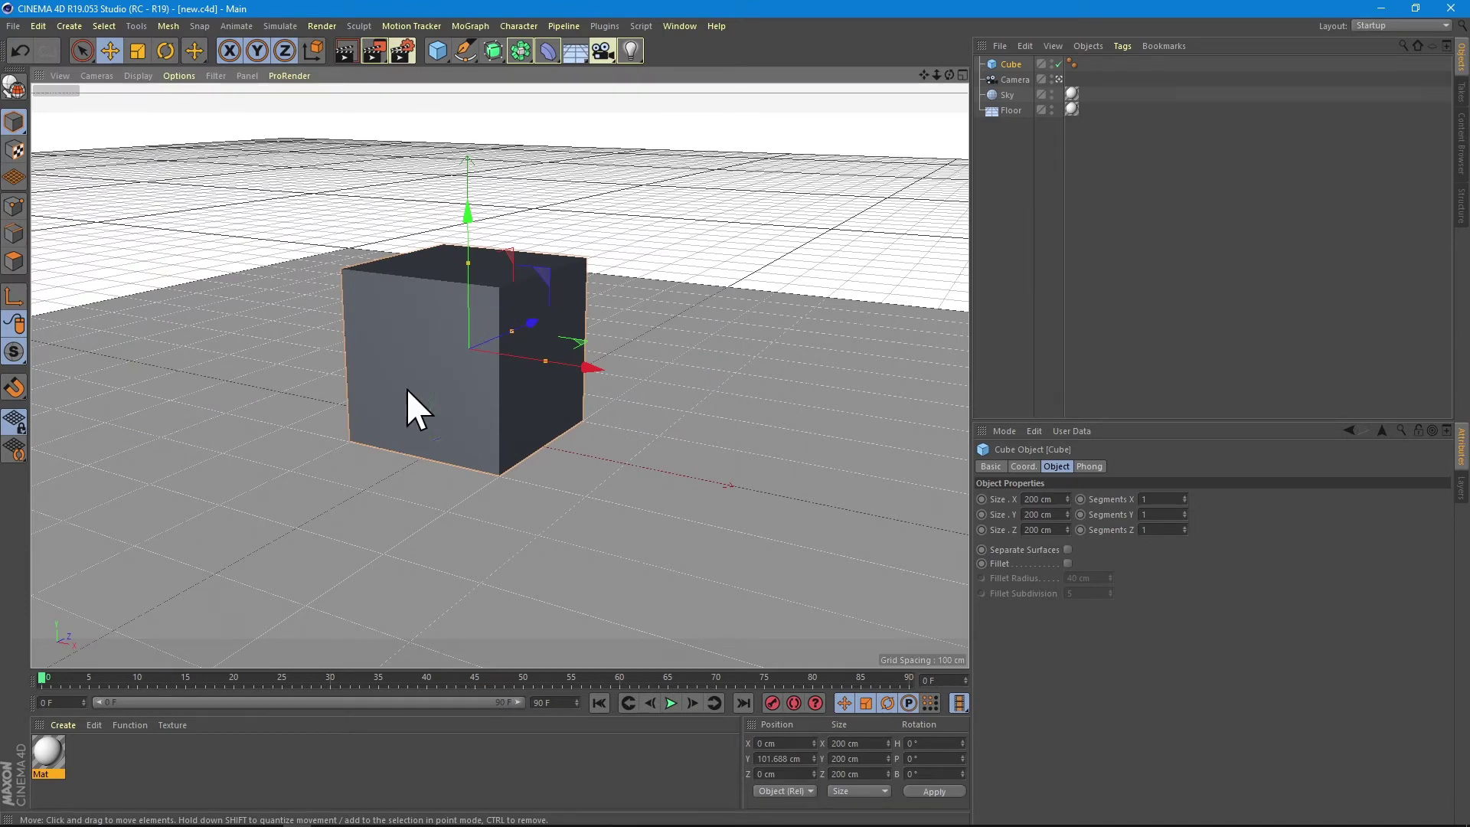
# - Open File Explorer at C:\Program Files\MAXON\Cinema 4D R19
pyautogui.moveTo(319, 823)
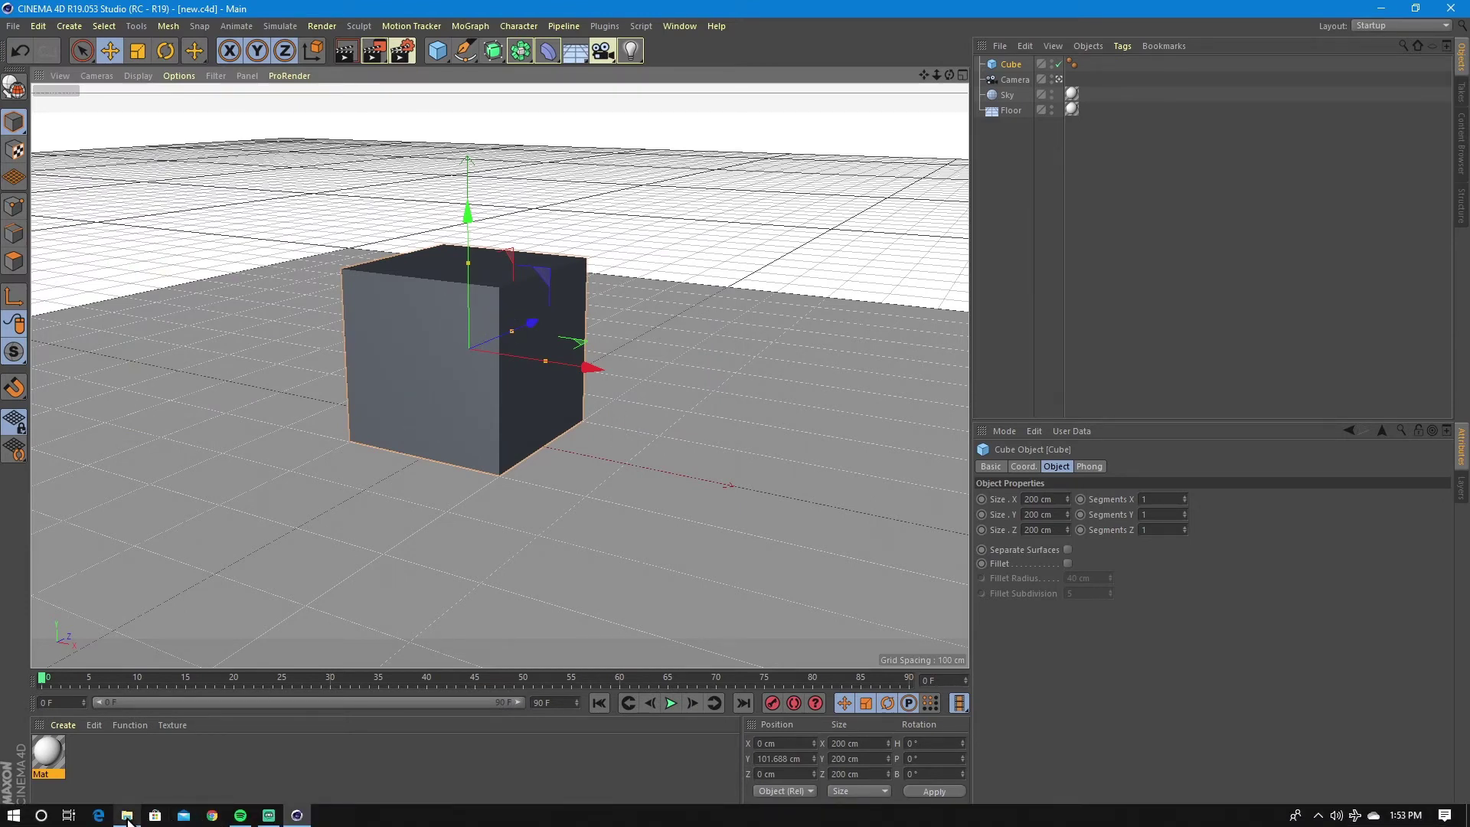
pyautogui.click(127, 814)
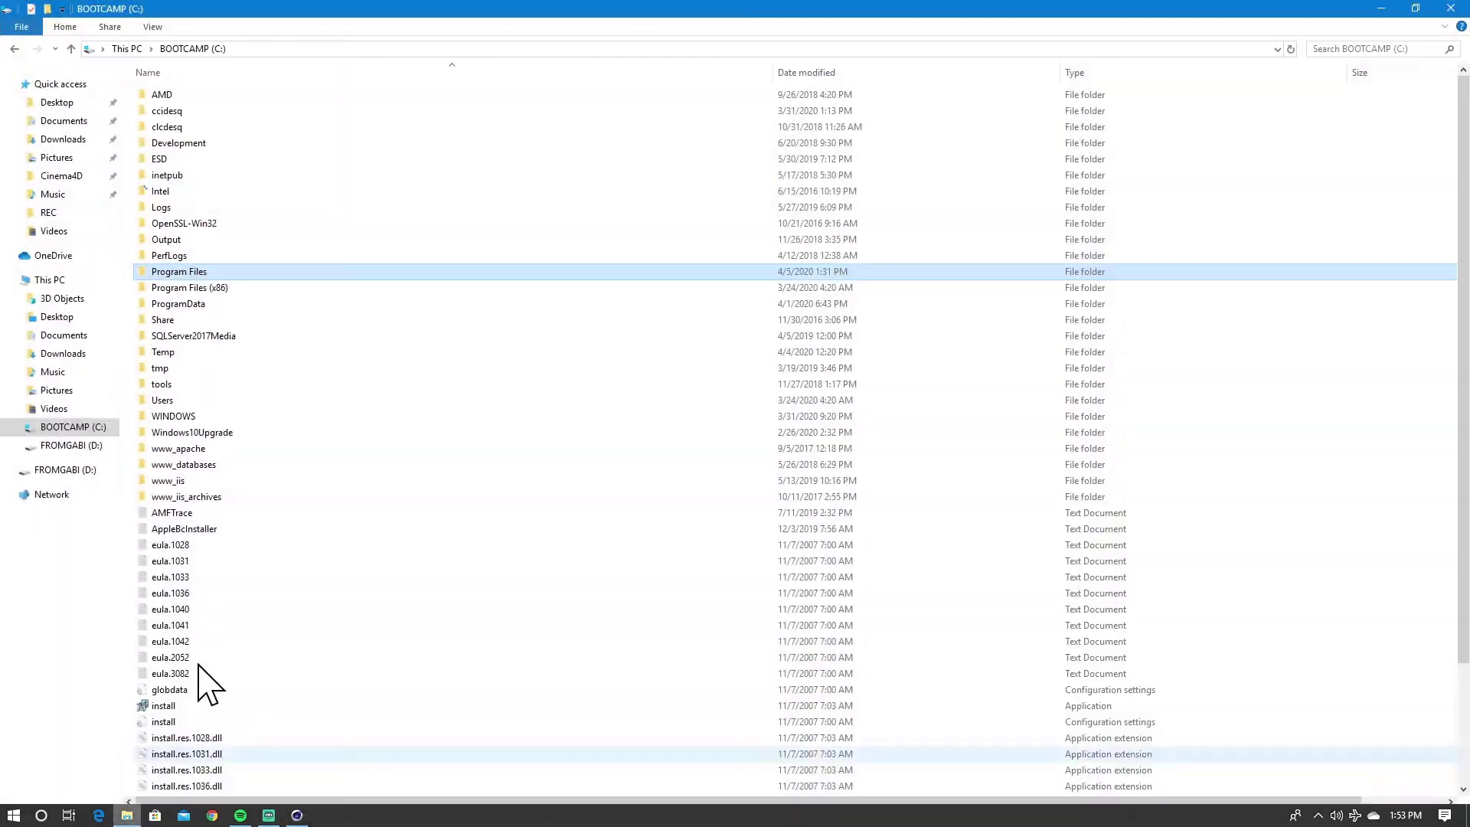
pyautogui.click(75, 428)
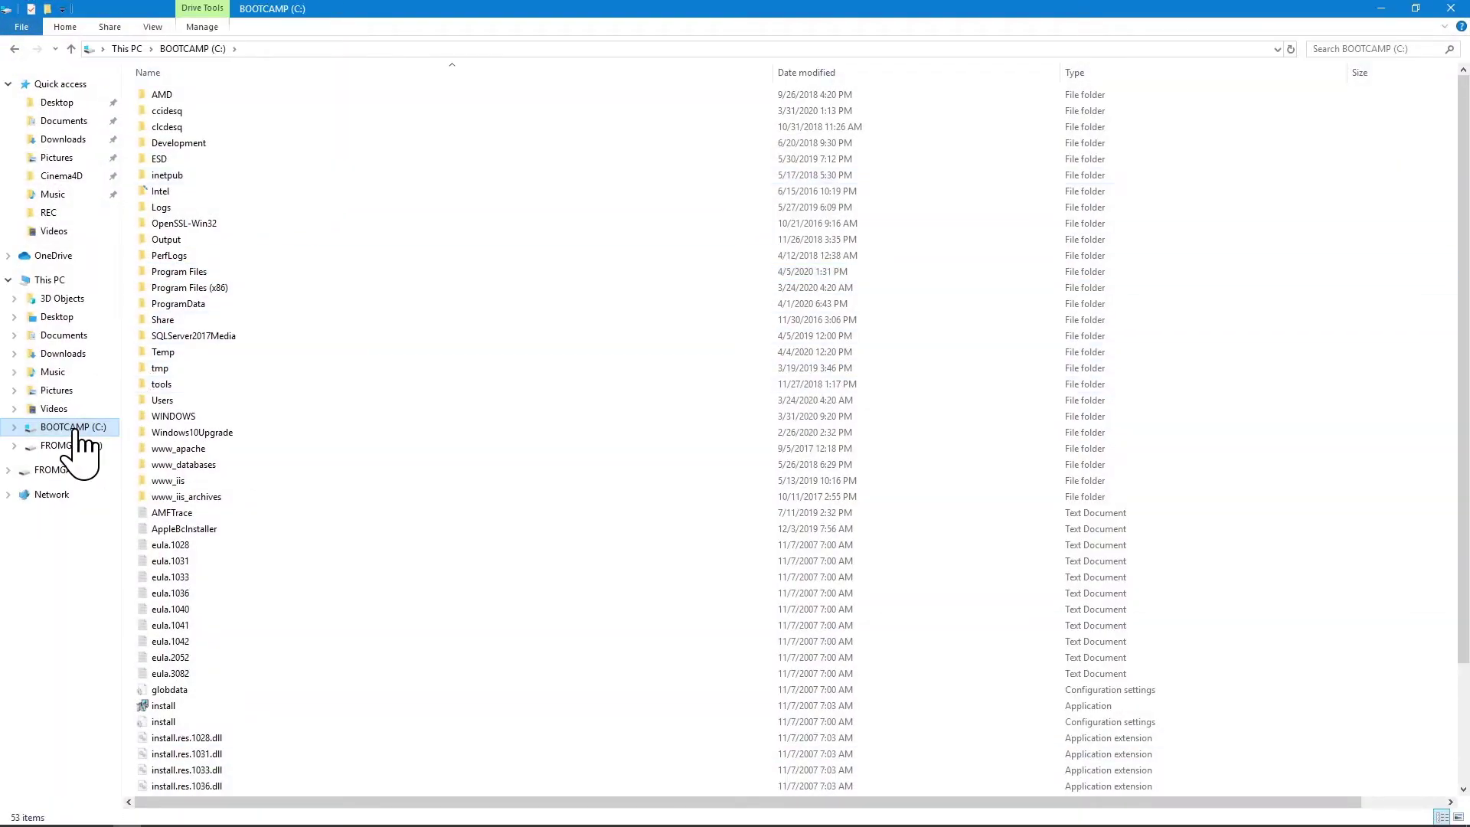
pyautogui.doubleClick(196, 275)
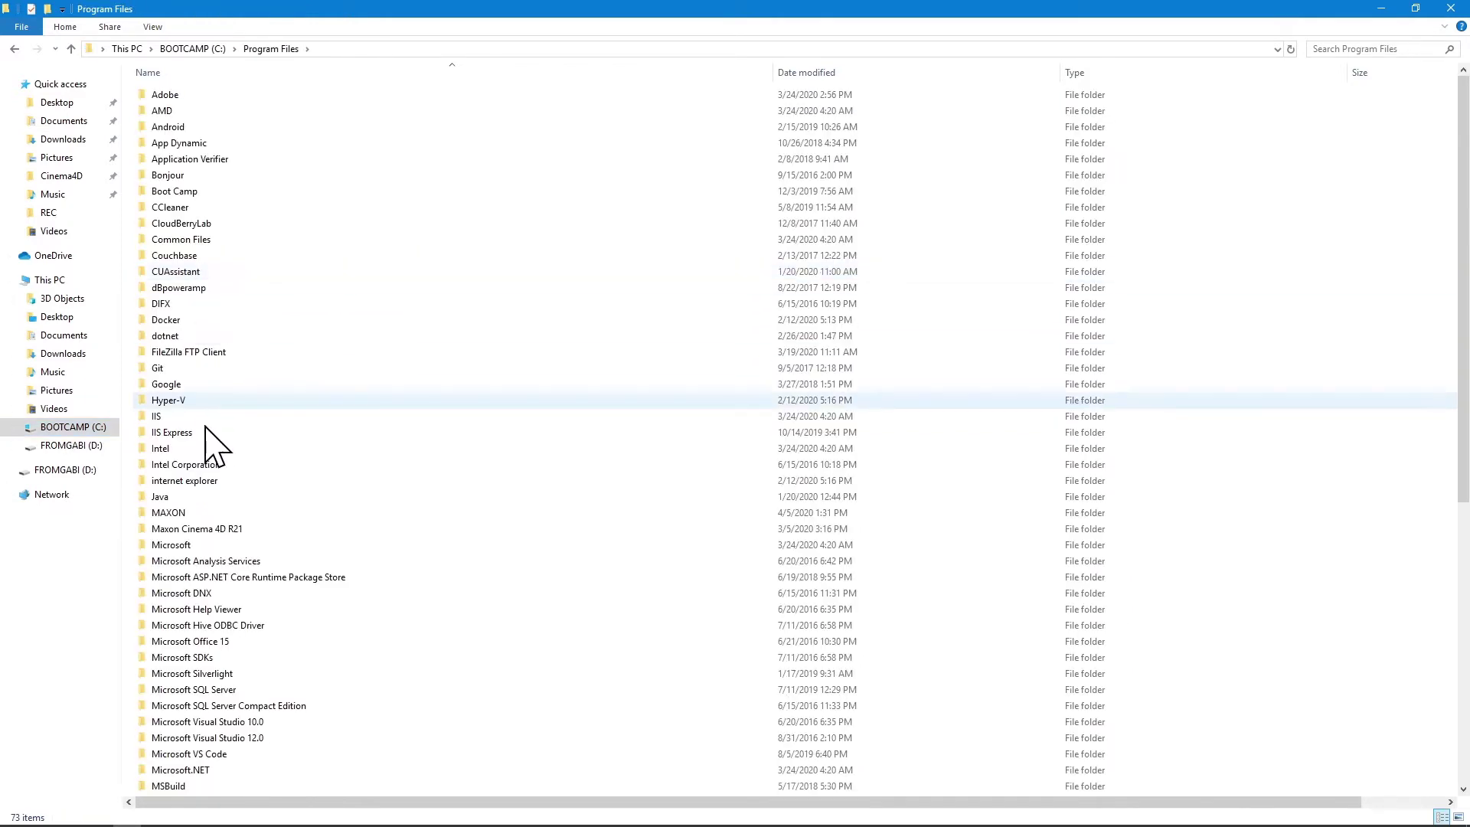
pyautogui.doubleClick(170, 512)
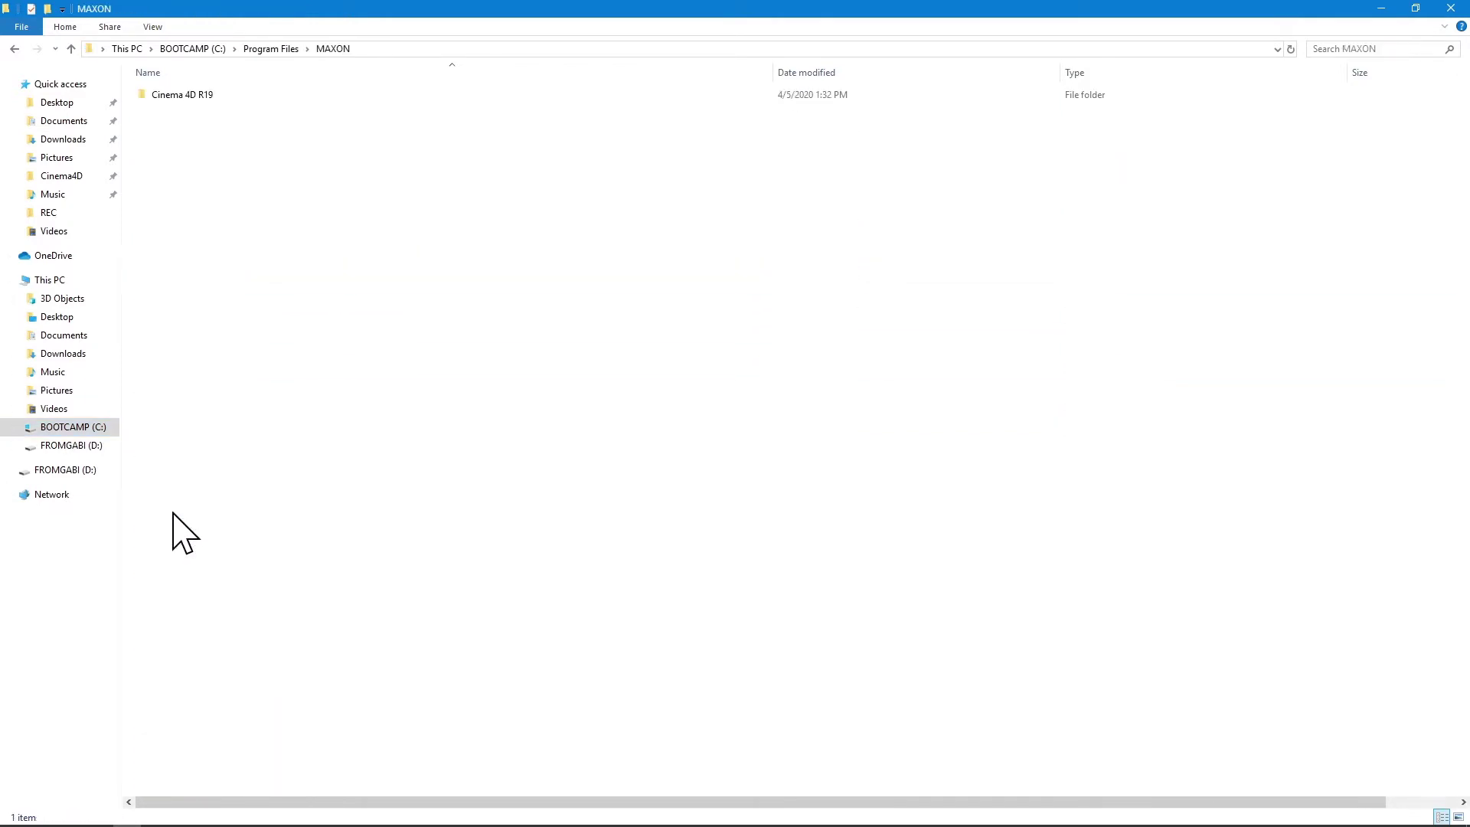
pyautogui.doubleClick(186, 97)
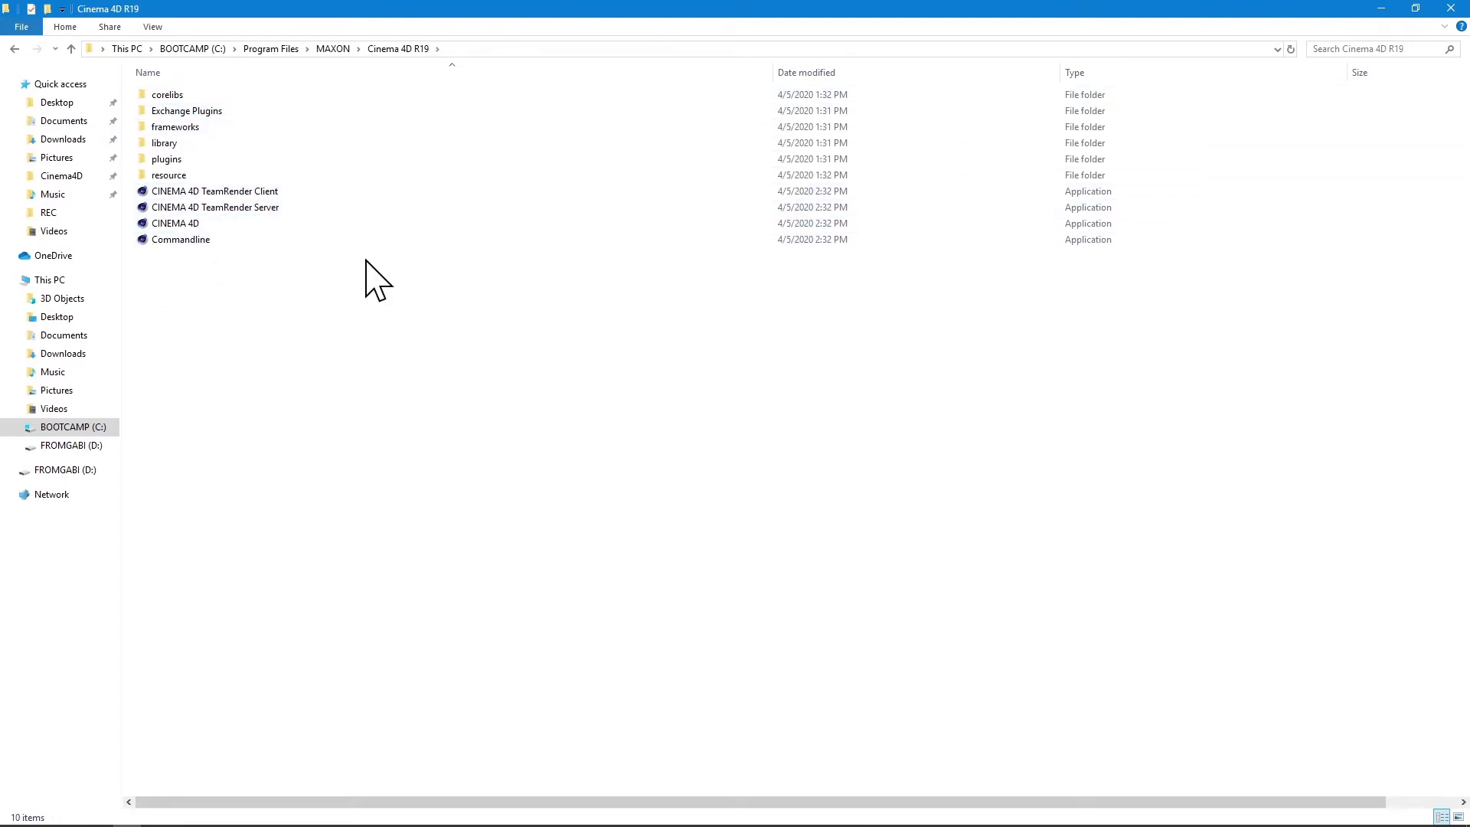
# - Drag new.c4d from the desktop into the install folder, granting administrator permission
pyautogui.click(1415, 8)
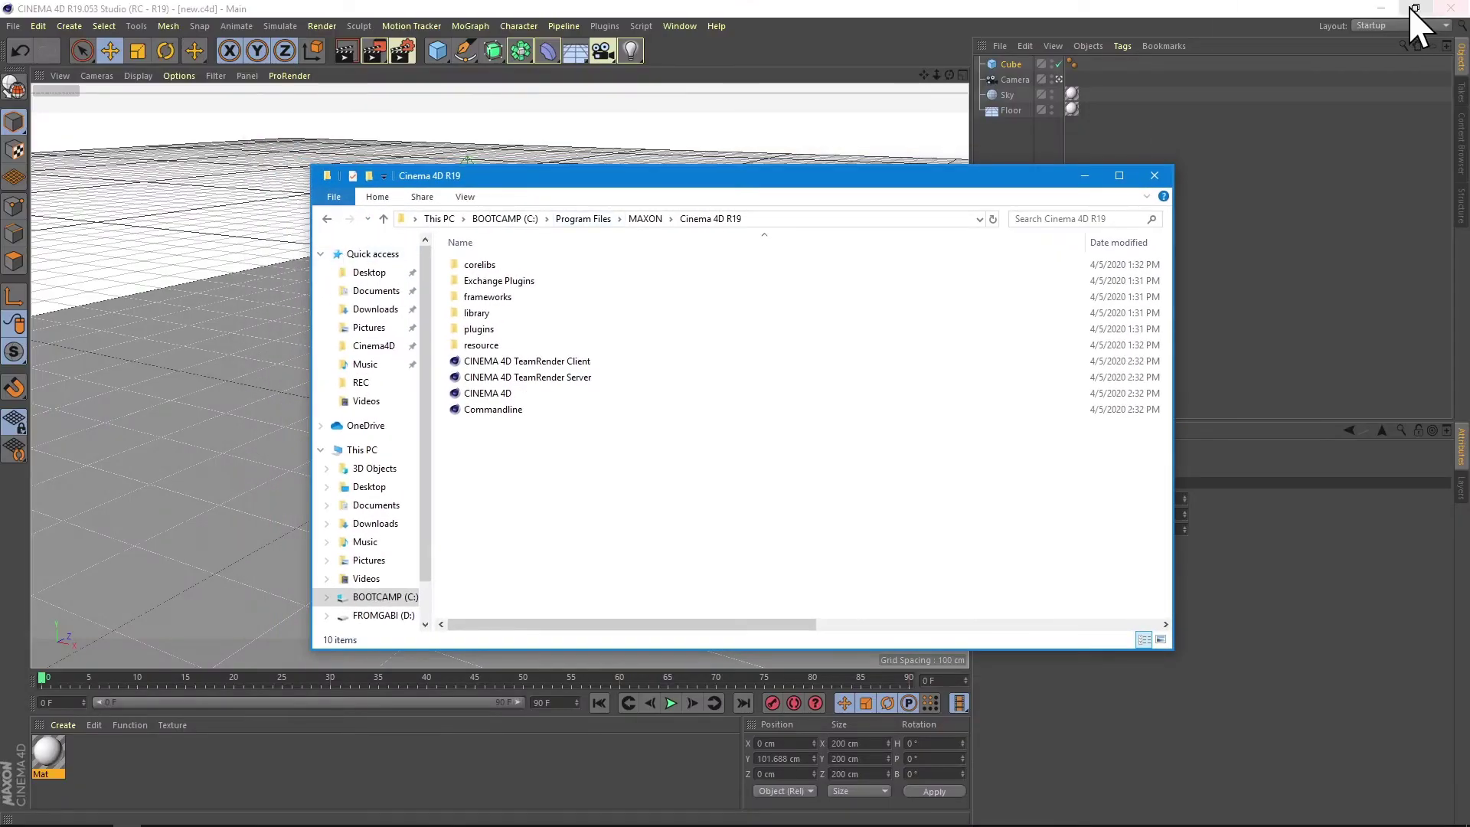
pyautogui.click(1382, 8)
pyautogui.click(30, 31)
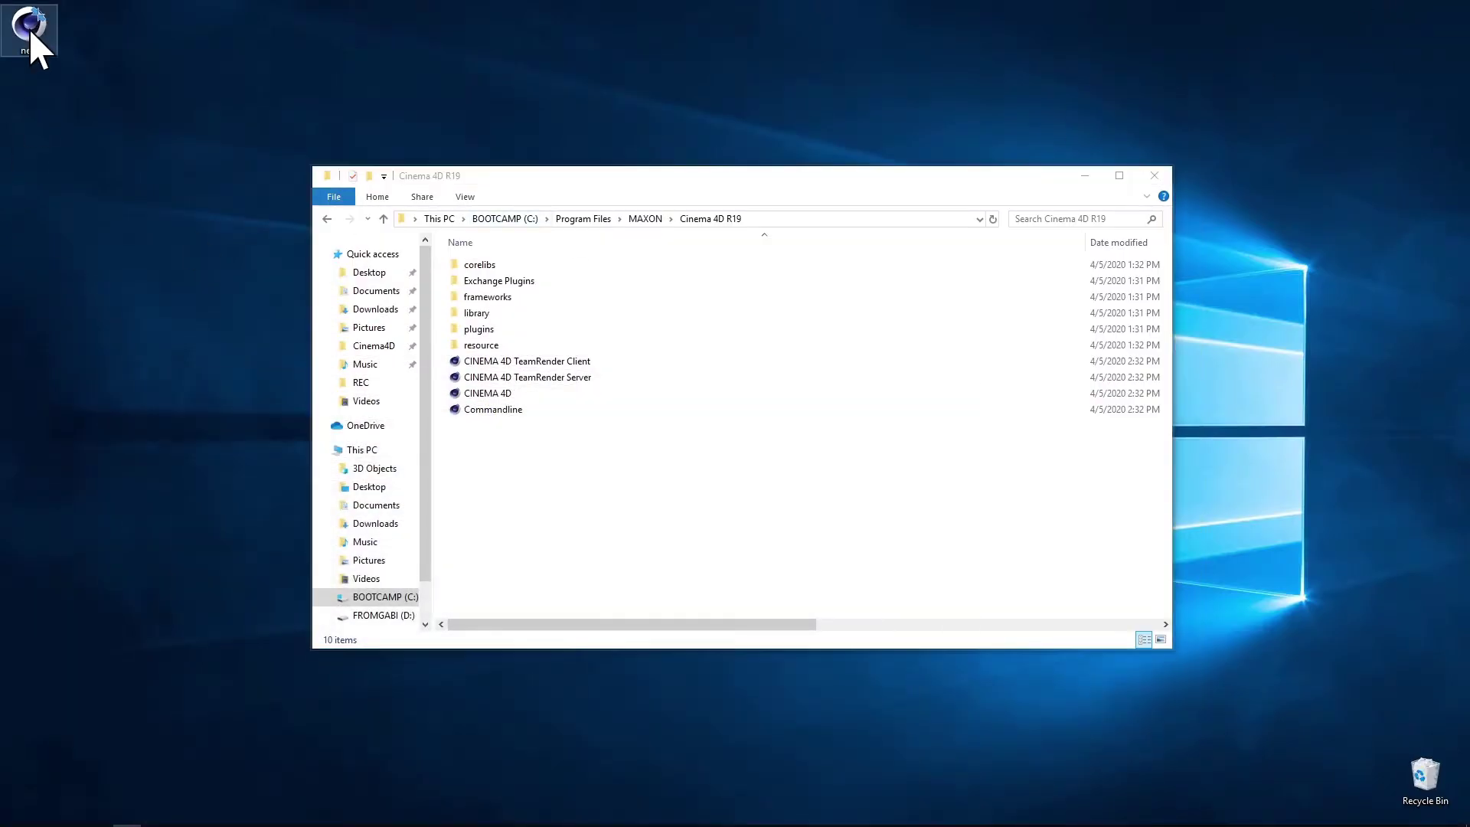
pyautogui.moveTo(31, 33); pyautogui.dragTo(612, 493)
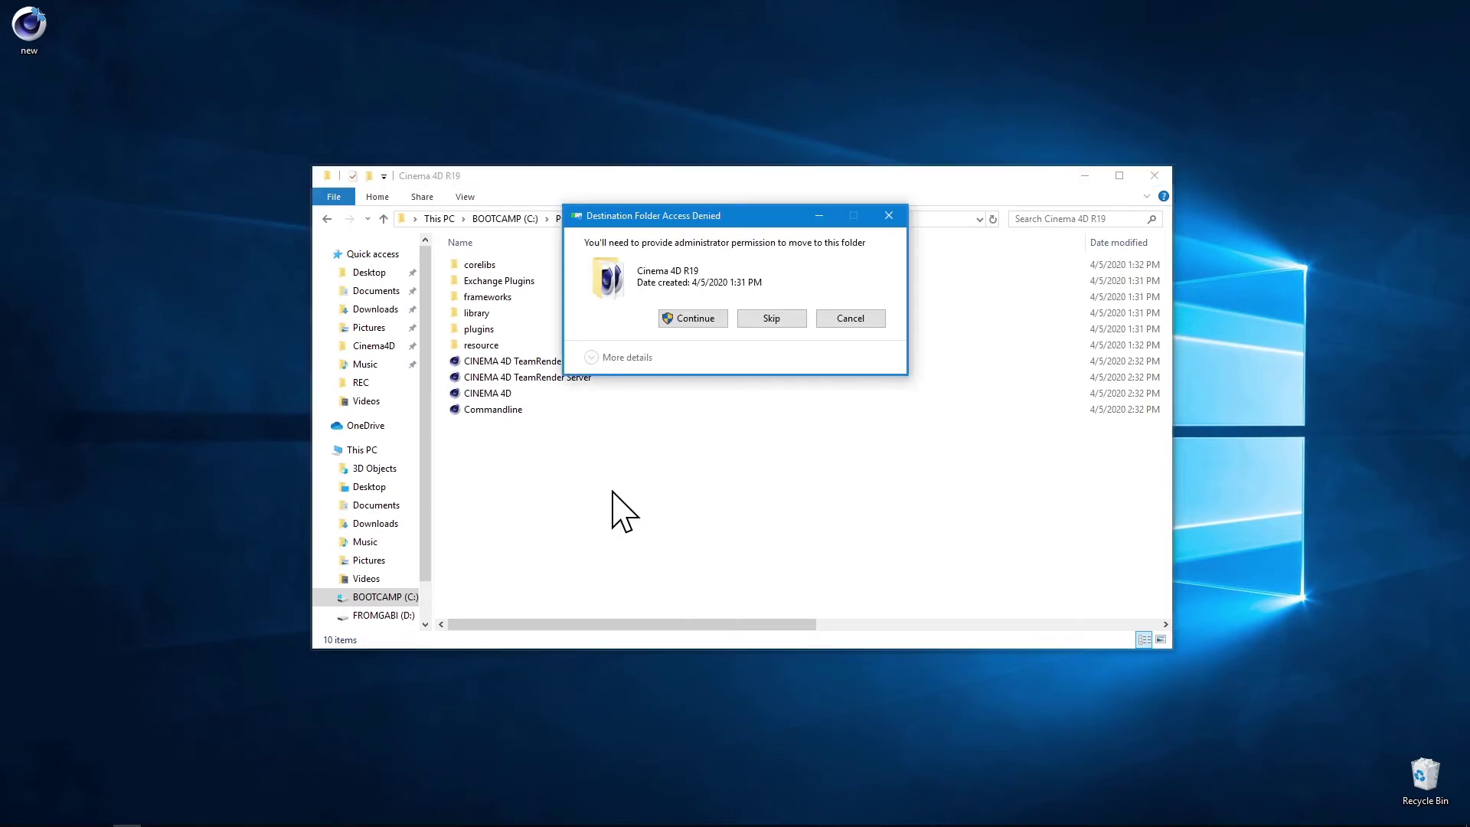
pyautogui.click(698, 317)
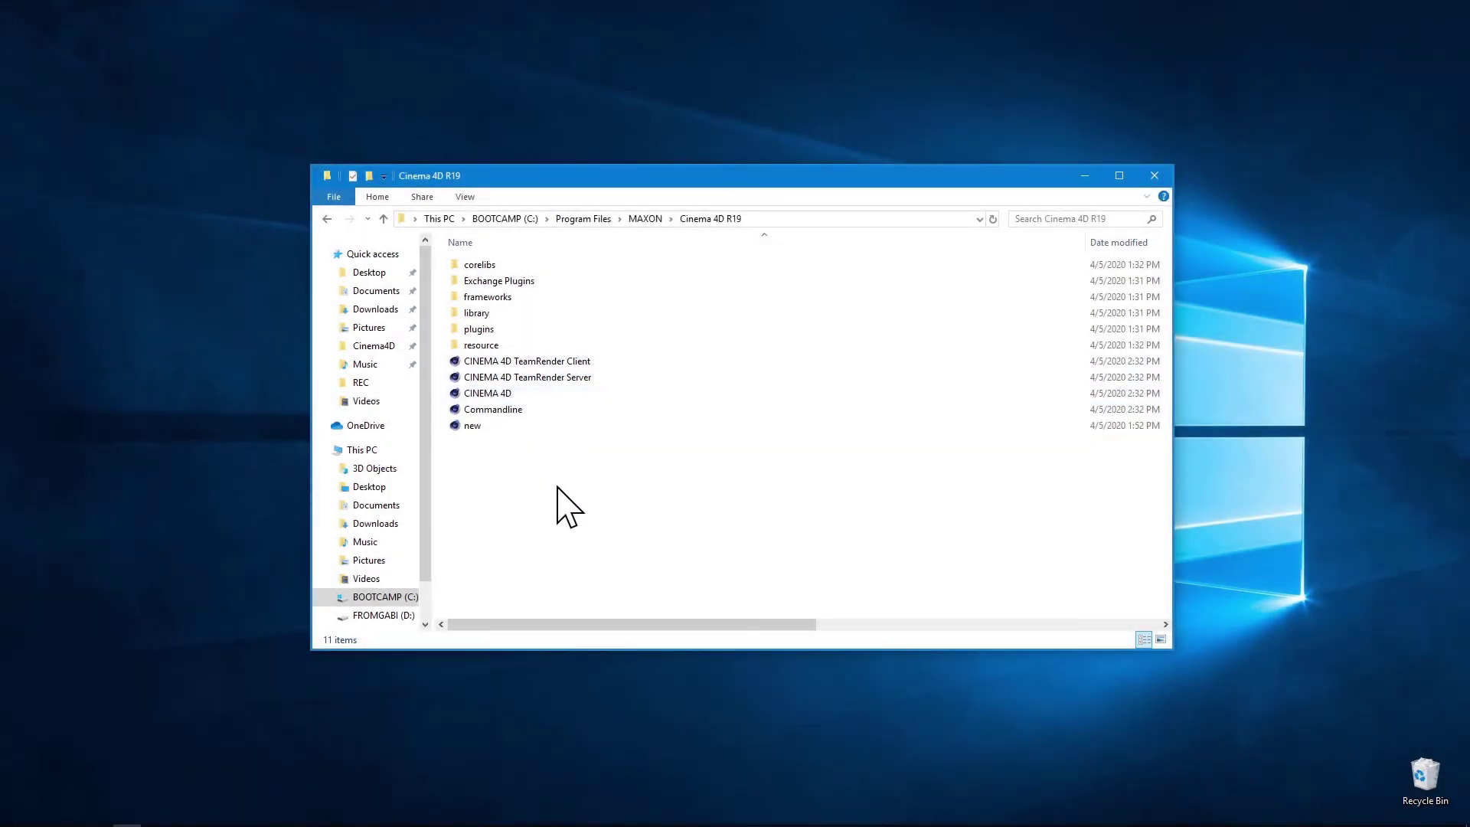
# - Restore Cinema 4D and start a new project with File > New
pyautogui.click(297, 815)
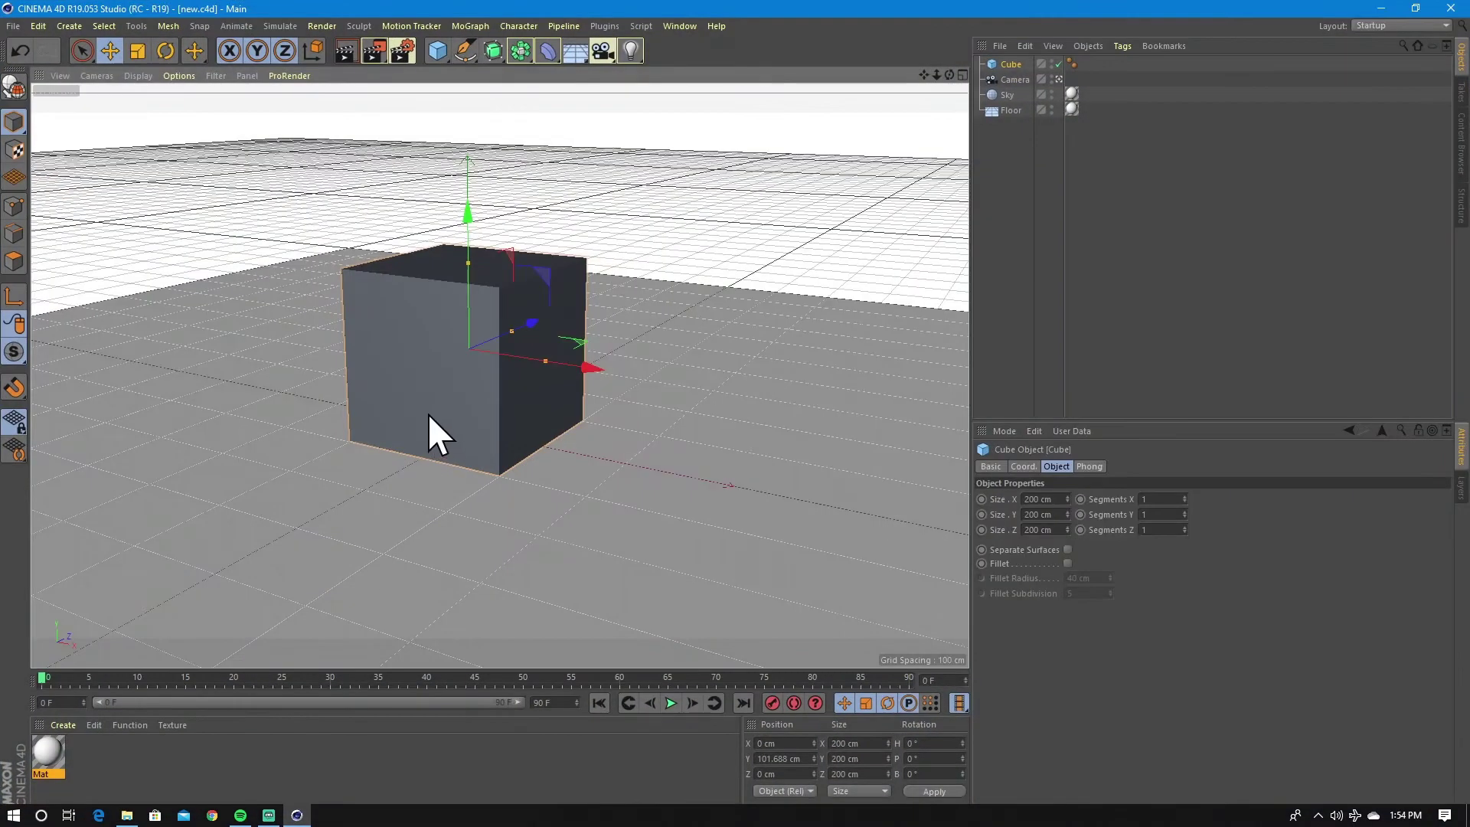
pyautogui.click(12, 26)
pyautogui.click(53, 128)
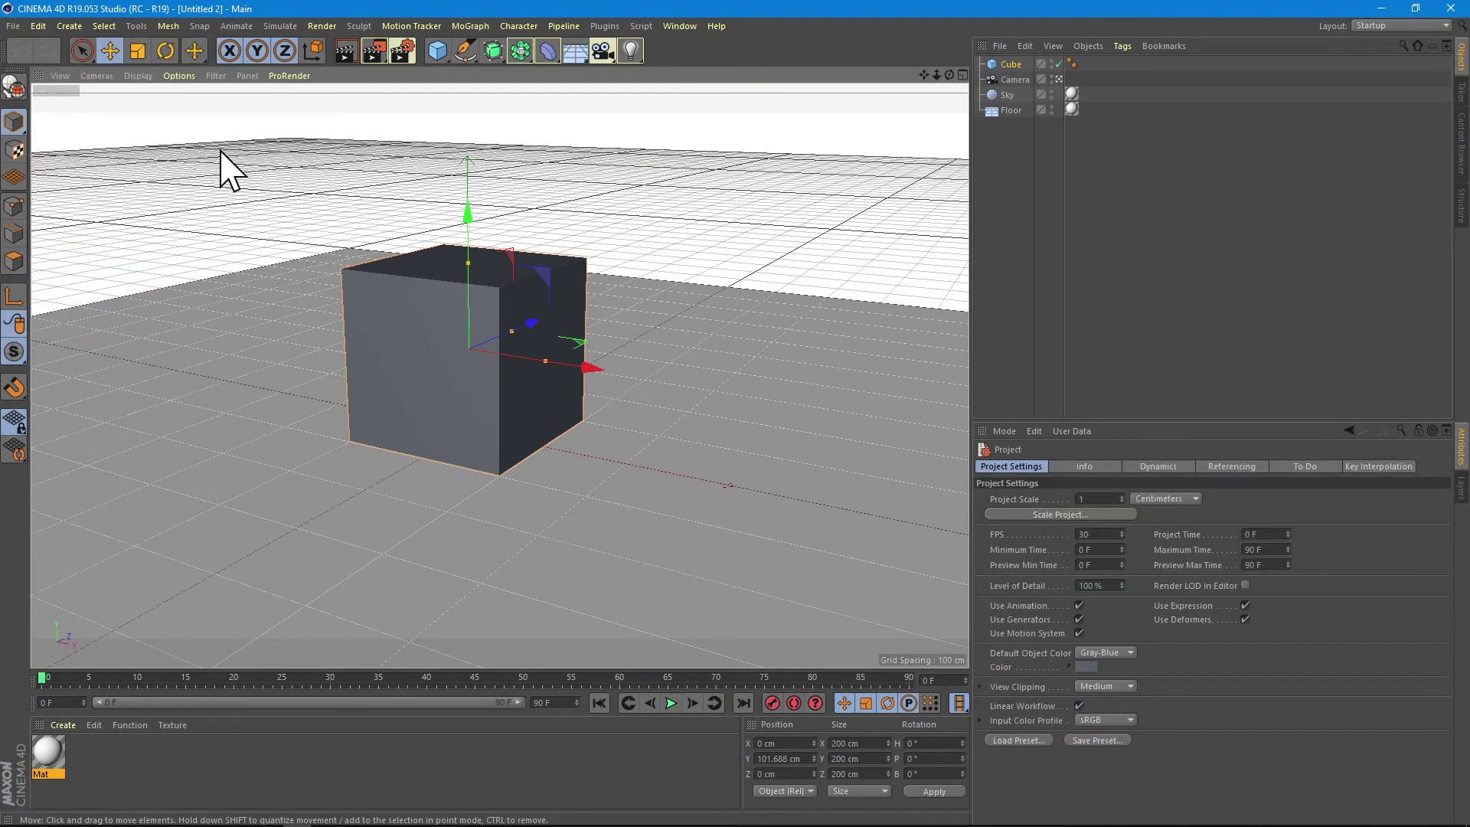
# - Quit Cinema 4D and relaunch it from the Start menu
pyautogui.click(1449, 8)
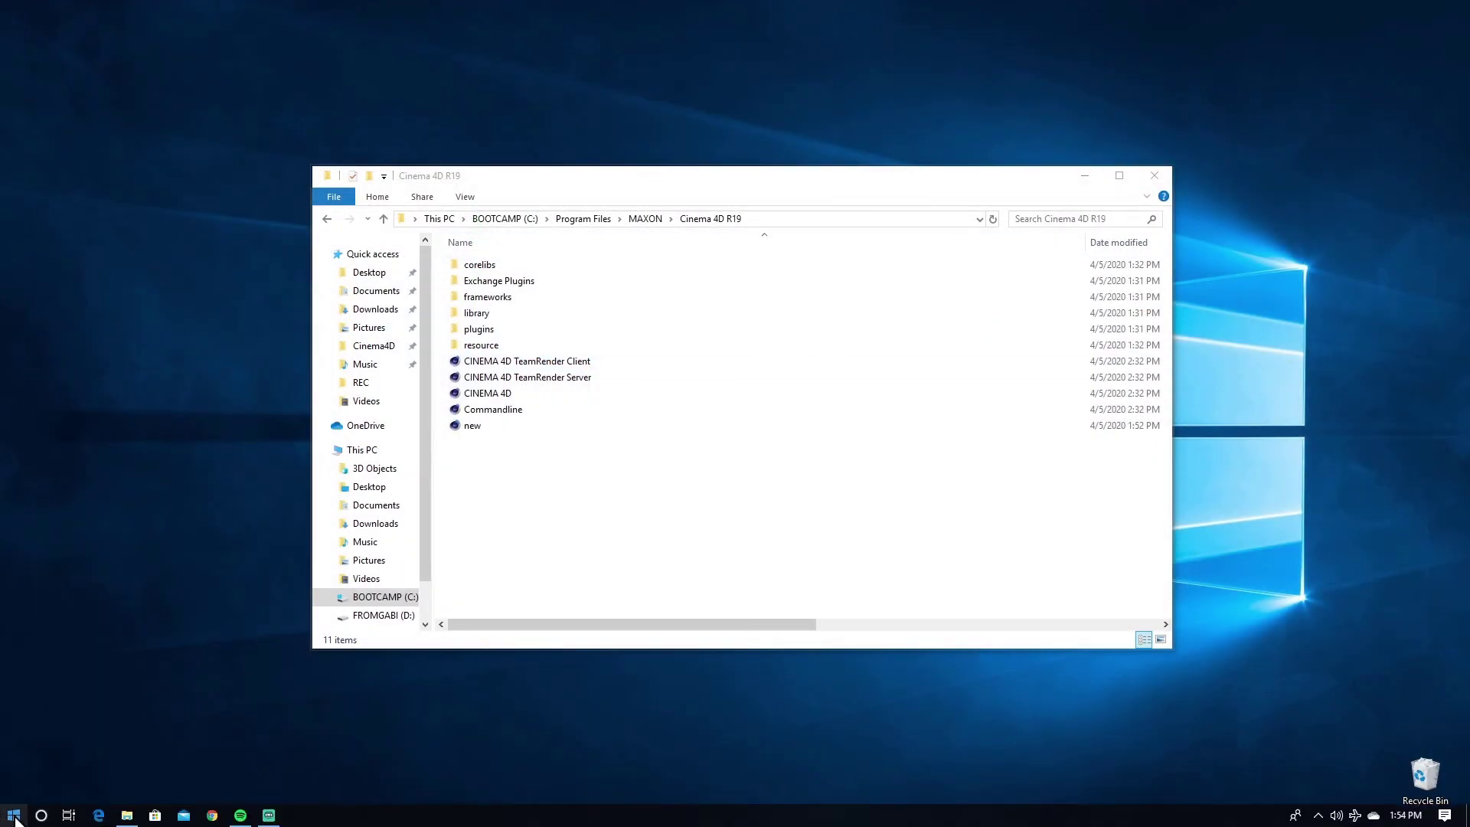
pyautogui.click(14, 815)
pyautogui.click(114, 388)
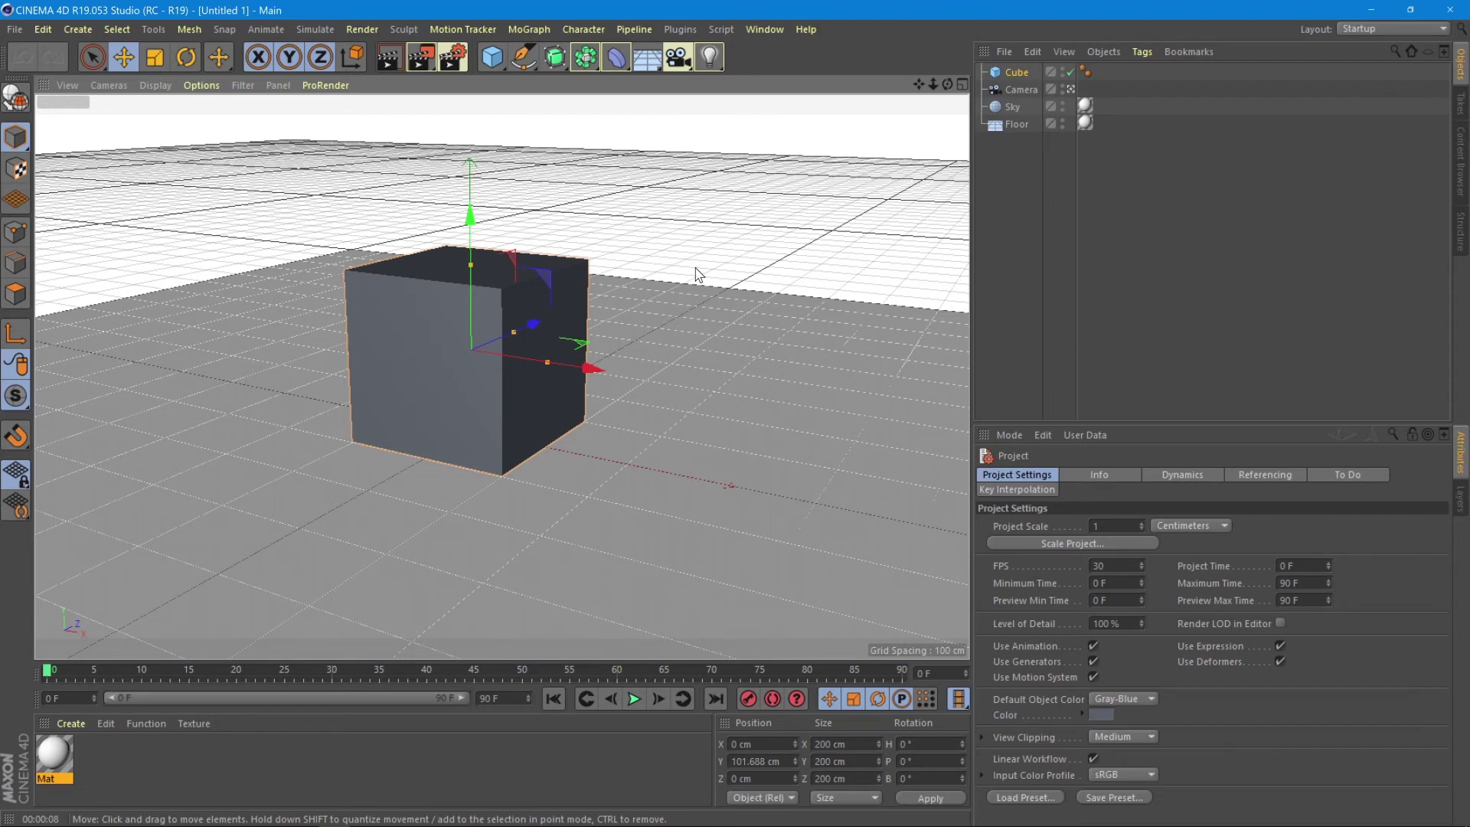
# - Render the new startup scene in the viewport with Render View
pyautogui.click(388, 58)
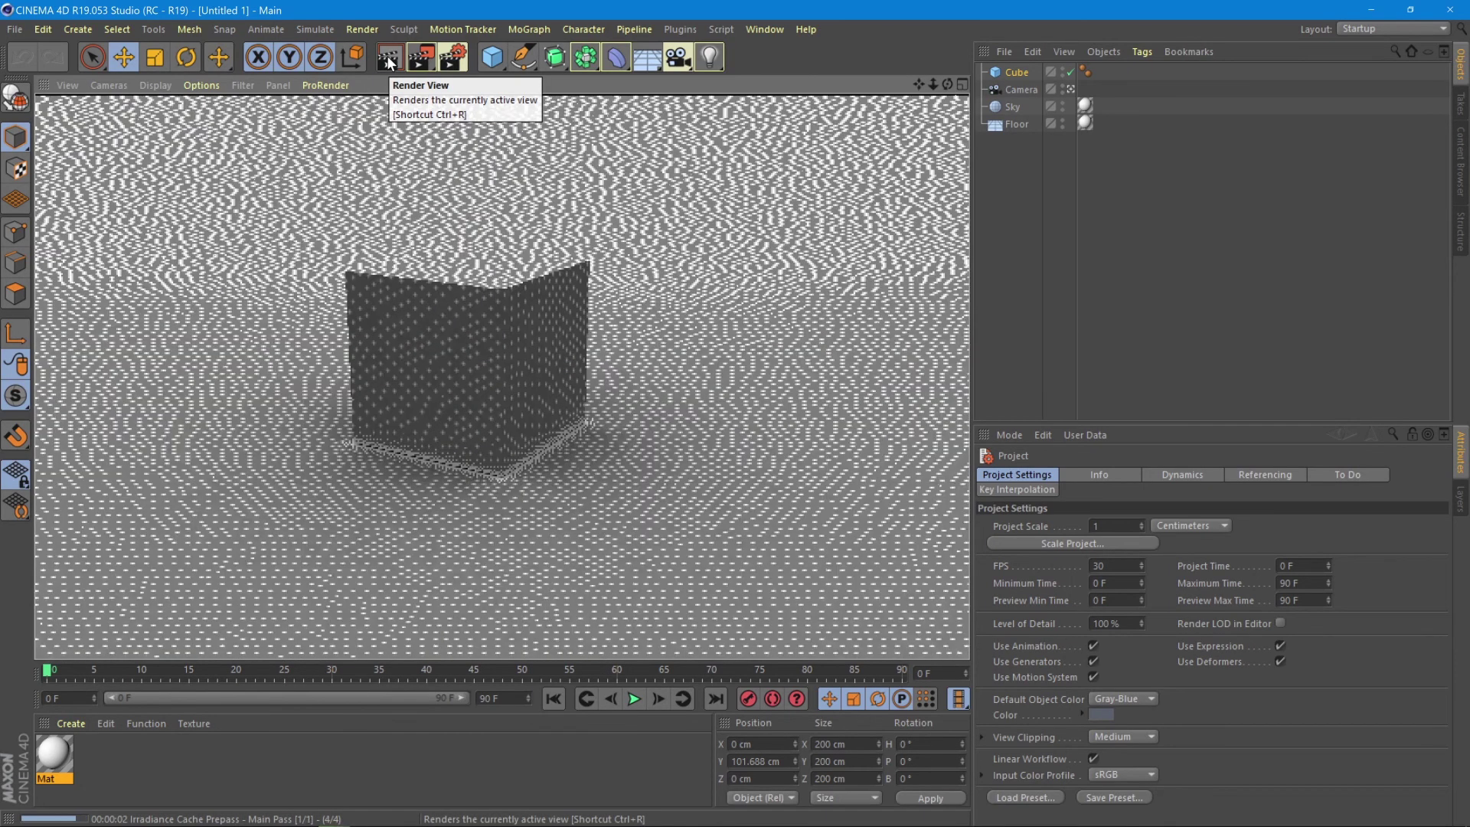